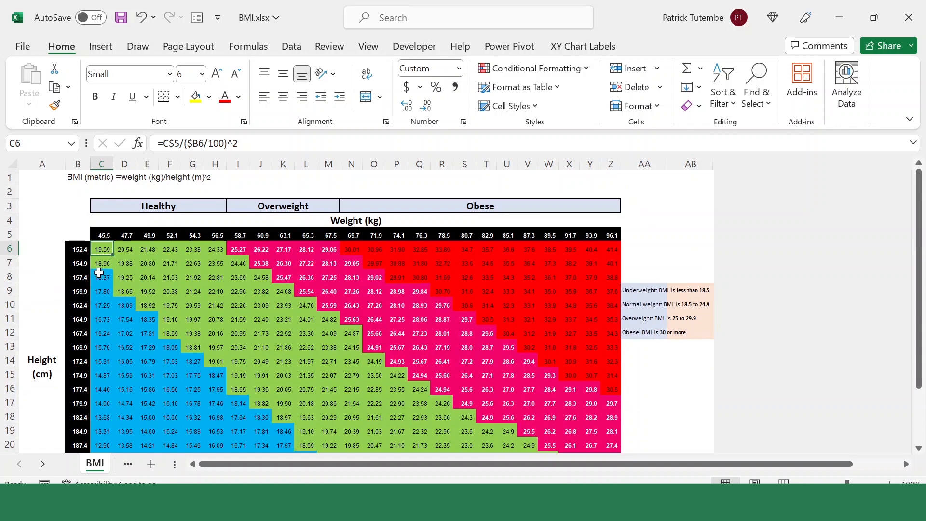
Examine the blue underweight region of the finished BMI chart and the weight and height headings it is based on.
{"action": "left_click_drag", "start_coordinate": [102, 277], "coordinate": [169, 361]}
{"action": "left_click", "coordinate": [169, 362]}
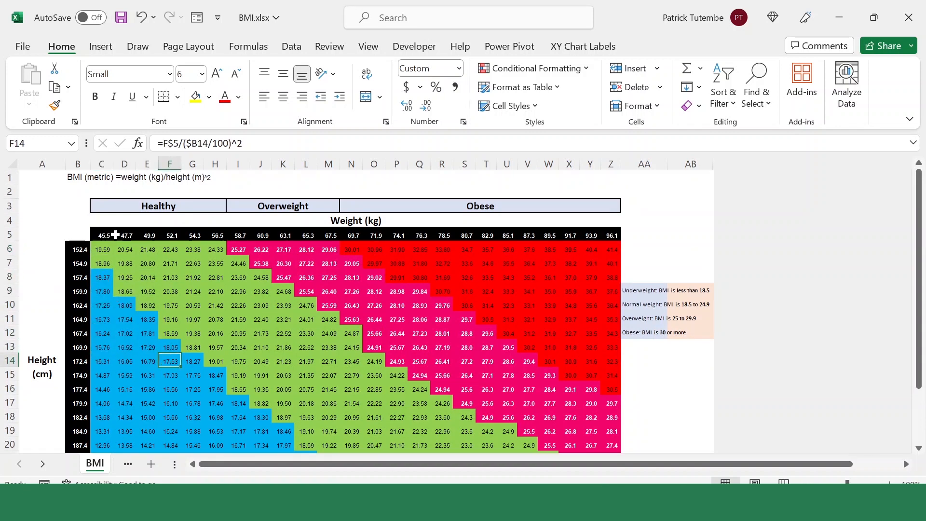
{"action": "left_click", "coordinate": [144, 224]}
{"action": "left_click", "coordinate": [40, 359]}
{"action": "left_click_drag", "start_coordinate": [102, 278], "coordinate": [117, 305]}
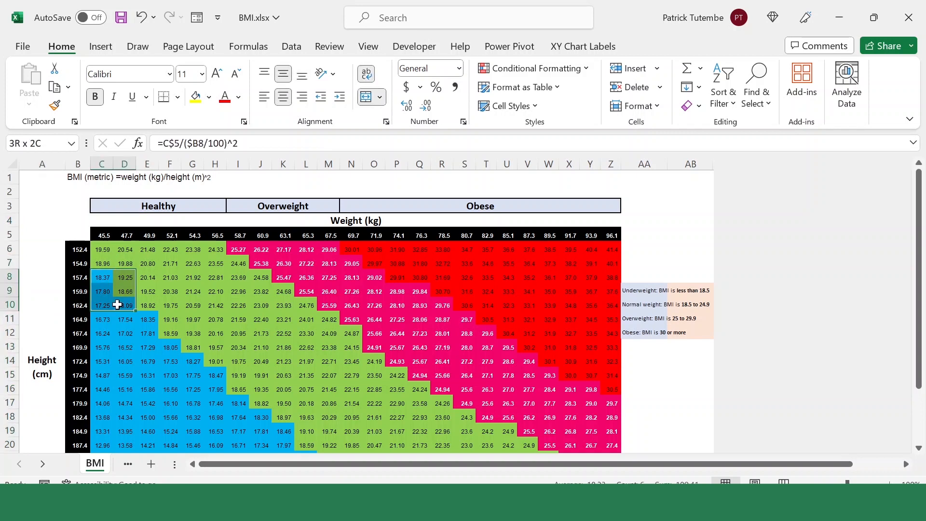
{"action": "left_click", "coordinate": [116, 319]}
{"action": "left_click", "coordinate": [149, 376]}
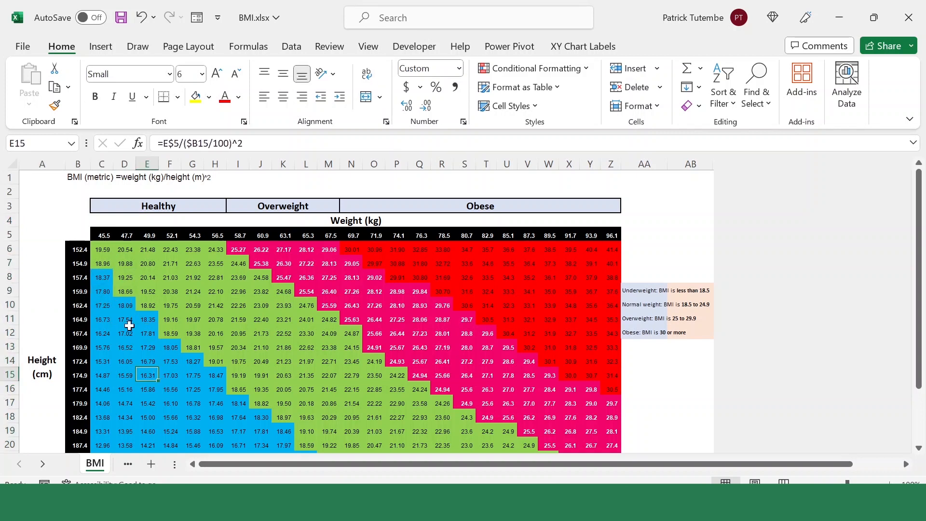
{"action": "left_click", "coordinate": [125, 307]}
{"action": "left_click", "coordinate": [100, 279]}
{"action": "left_click", "coordinate": [129, 327]}
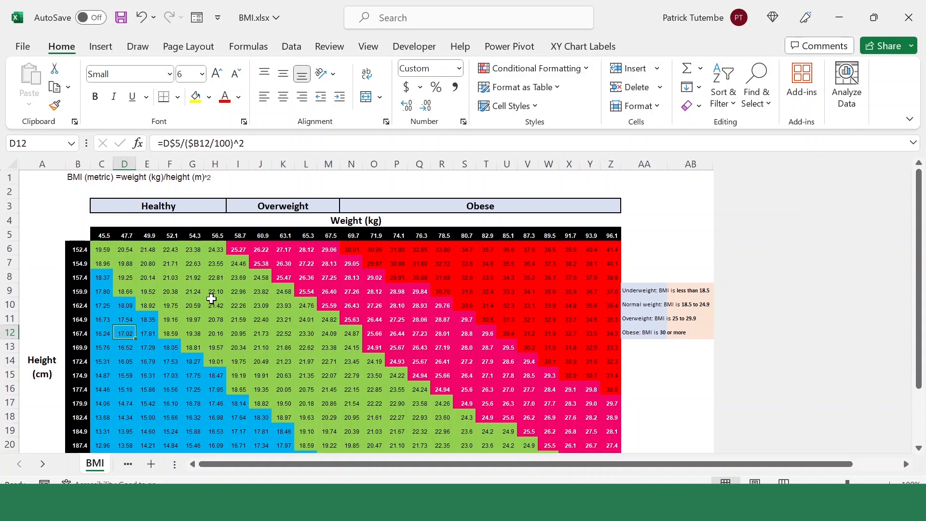
Examine the overweight and obese regions of the finished BMI chart, including its lowest height rows.
{"action": "left_click_drag", "start_coordinate": [260, 249], "coordinate": [468, 350]}
{"action": "left_click", "coordinate": [465, 361]}
{"action": "left_click", "coordinate": [511, 390]}
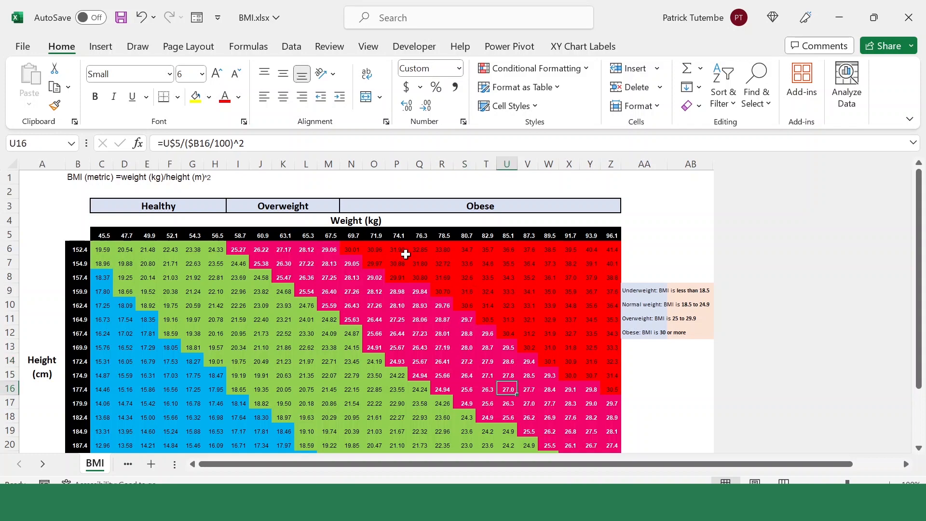
{"action": "left_click_drag", "start_coordinate": [400, 249], "coordinate": [591, 320]}
{"action": "left_click", "coordinate": [553, 369]}
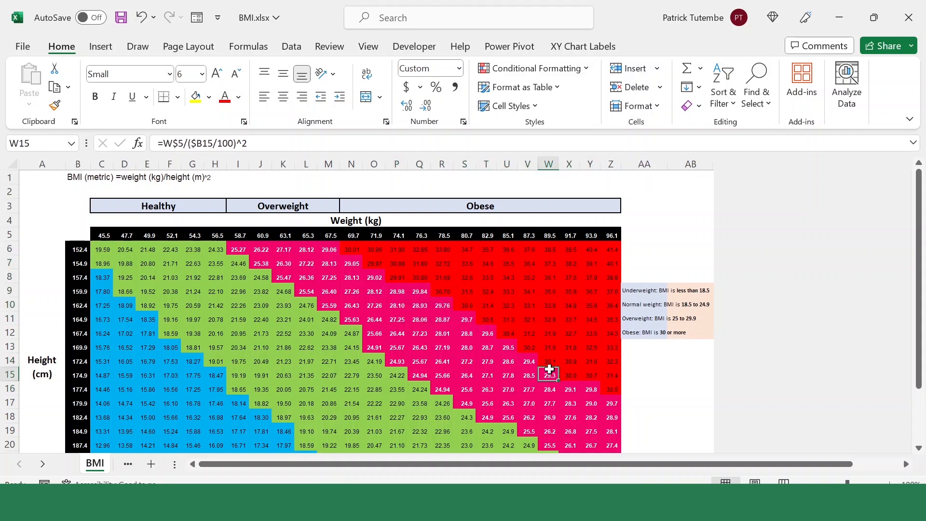
{"action": "scroll", "coordinate": [445, 333], "scroll_direction": "down", "scroll_amount": 1}
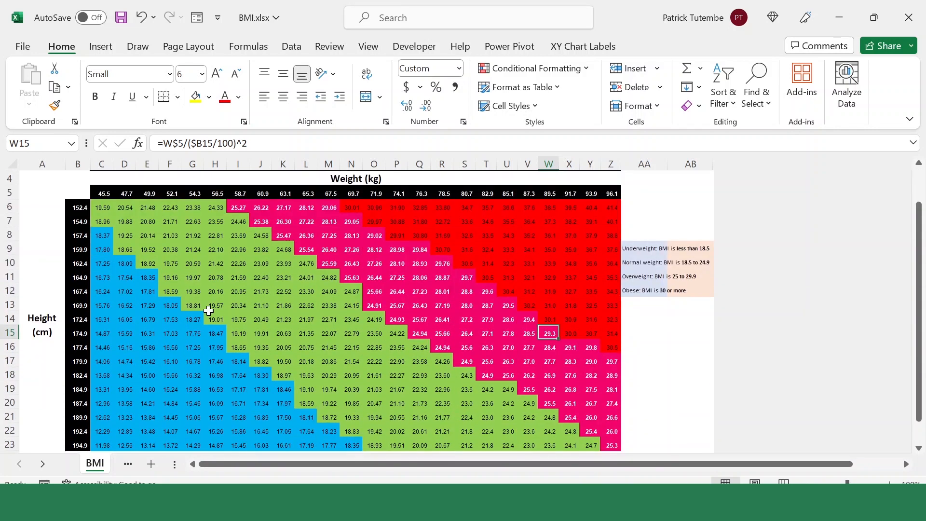
{"action": "scroll", "coordinate": [209, 311], "scroll_direction": "up", "scroll_amount": 1}
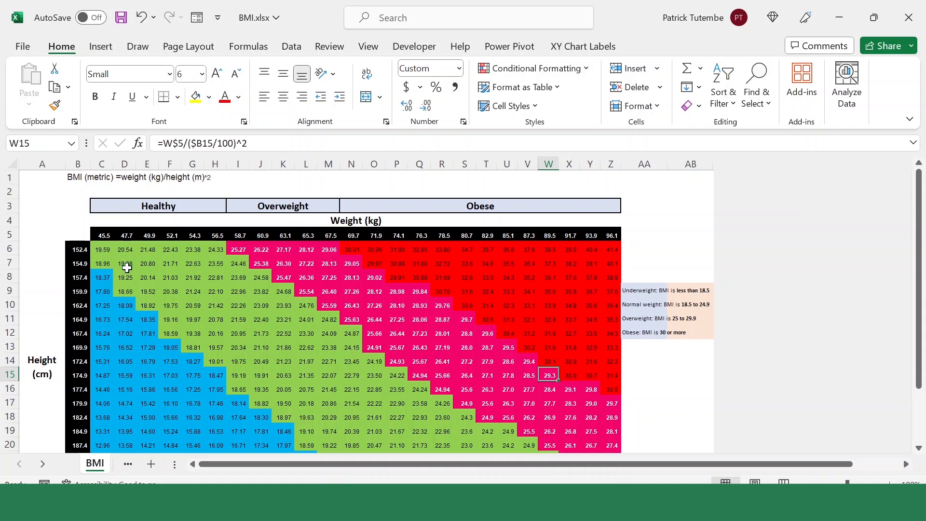
{"action": "scroll", "coordinate": [124, 263], "scroll_direction": "down", "scroll_amount": 1}
{"action": "scroll", "coordinate": [124, 263], "scroll_direction": "up", "scroll_amount": 1}
{"action": "left_click", "coordinate": [122, 245]}
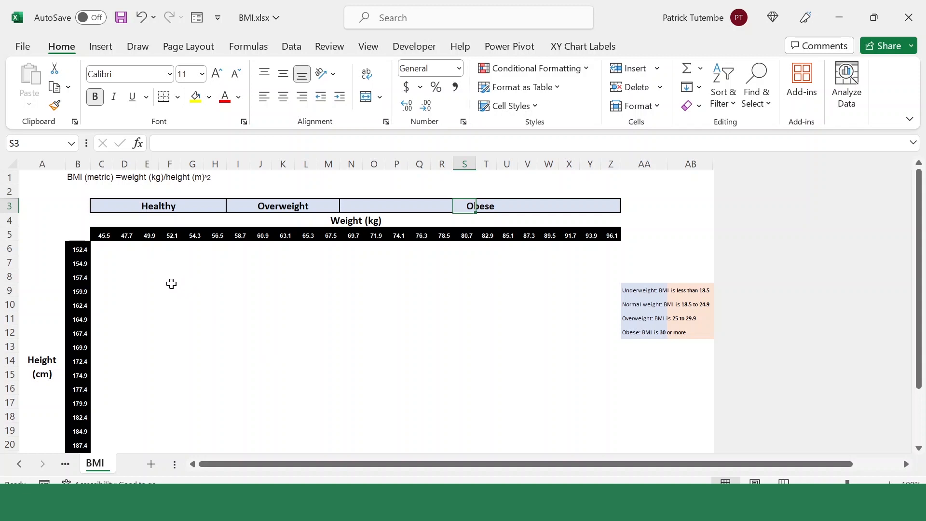
Review the weight headings in row 5 and the height headings in column B of the empty BMI table.
{"action": "left_click", "coordinate": [205, 287]}
{"action": "left_click", "coordinate": [106, 247]}
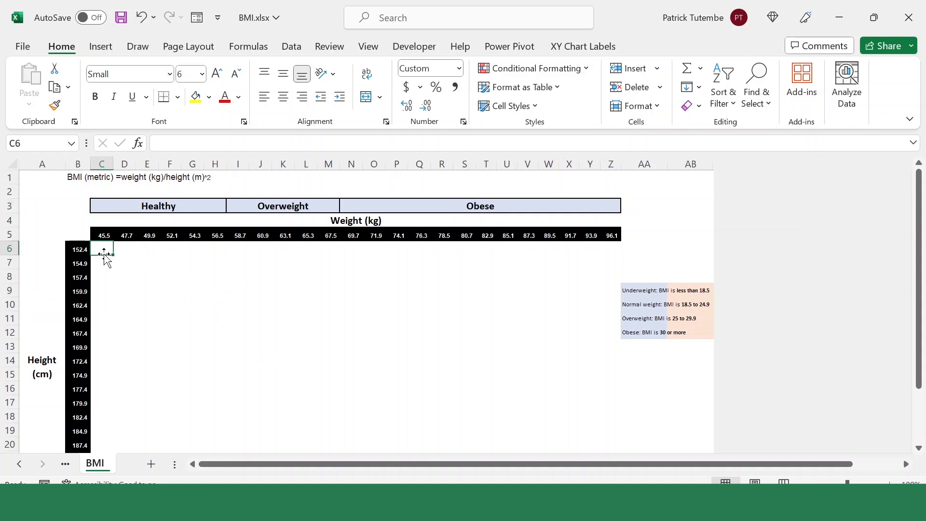
{"action": "left_click_drag", "start_coordinate": [98, 235], "coordinate": [193, 248]}
{"action": "left_click_drag", "start_coordinate": [247, 241], "coordinate": [610, 236]}
{"action": "left_click", "coordinate": [81, 251]}
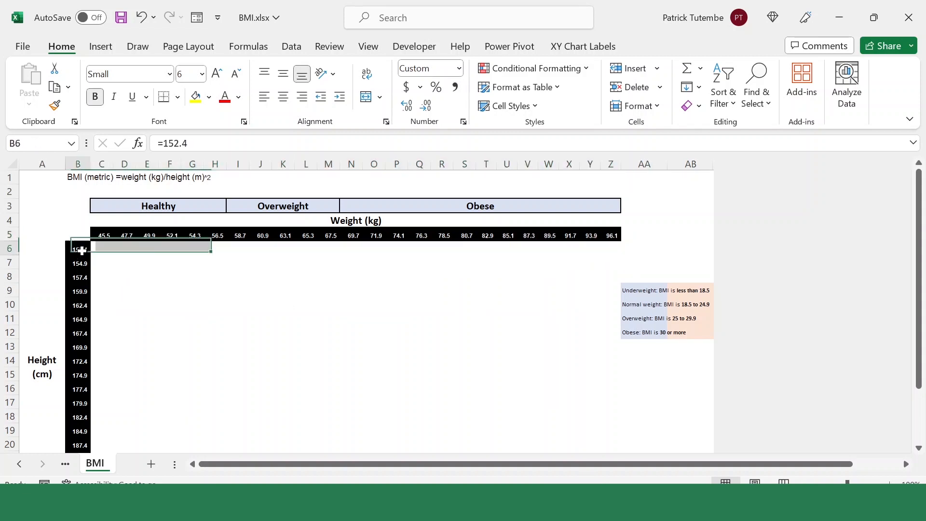
{"action": "left_click_drag", "start_coordinate": [82, 250], "coordinate": [83, 450]}
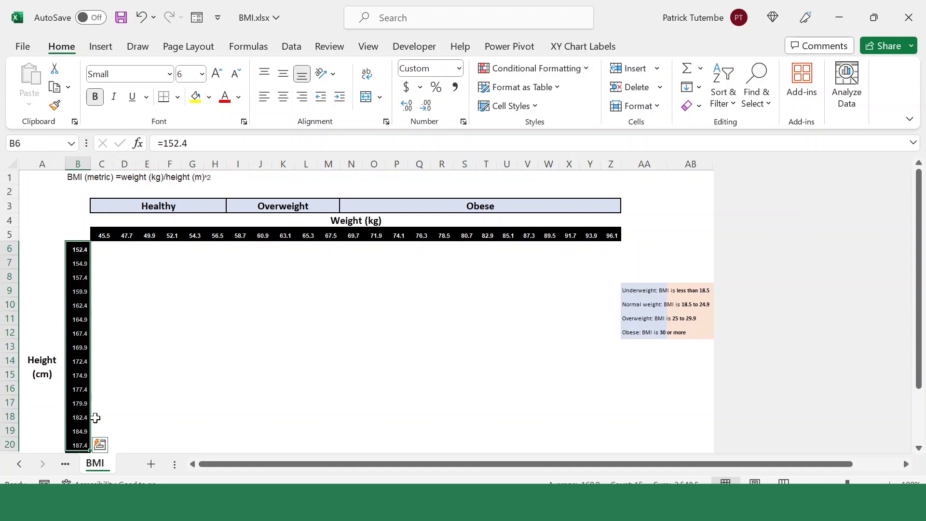
{"action": "left_click", "coordinate": [110, 249]}
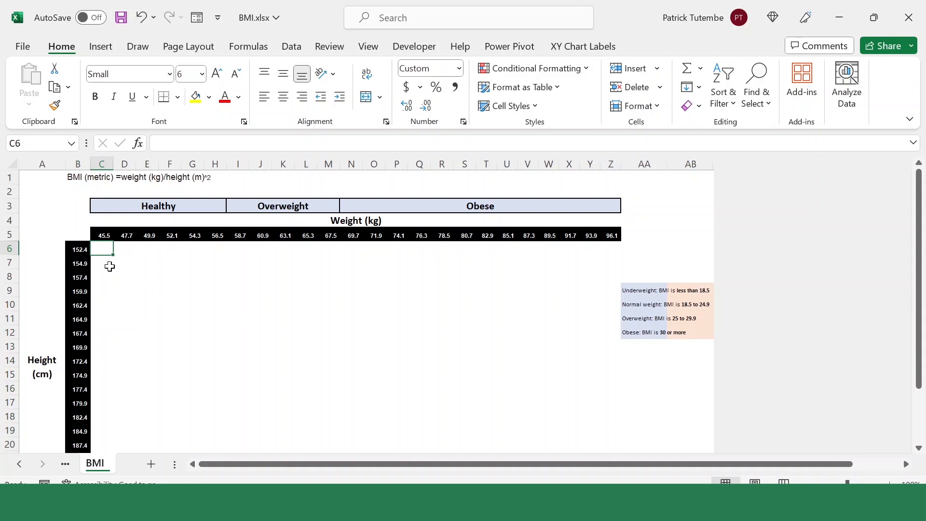
{"action": "left_click_drag", "start_coordinate": [75, 249], "coordinate": [74, 403]}
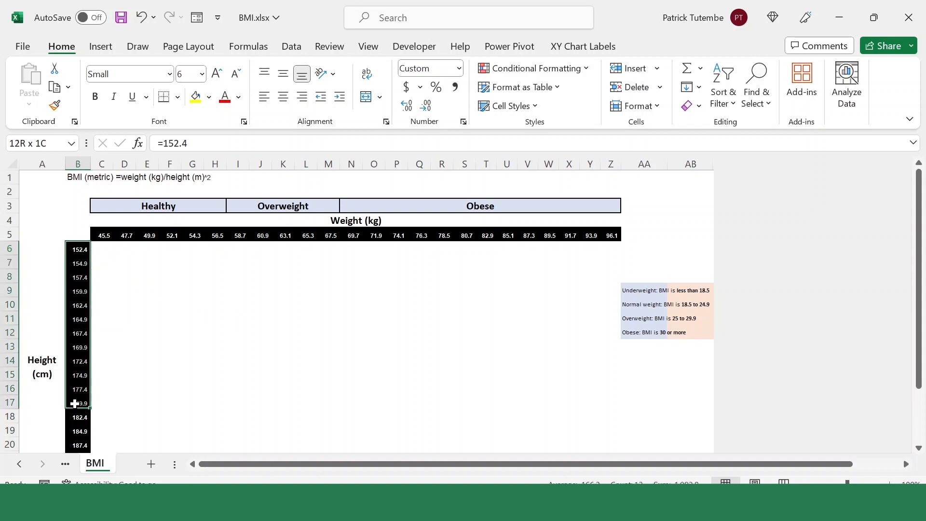
Begin a formula in C6 with the weight from C5 as a row-locked reference, =C$5.
{"action": "left_click", "coordinate": [103, 248]}
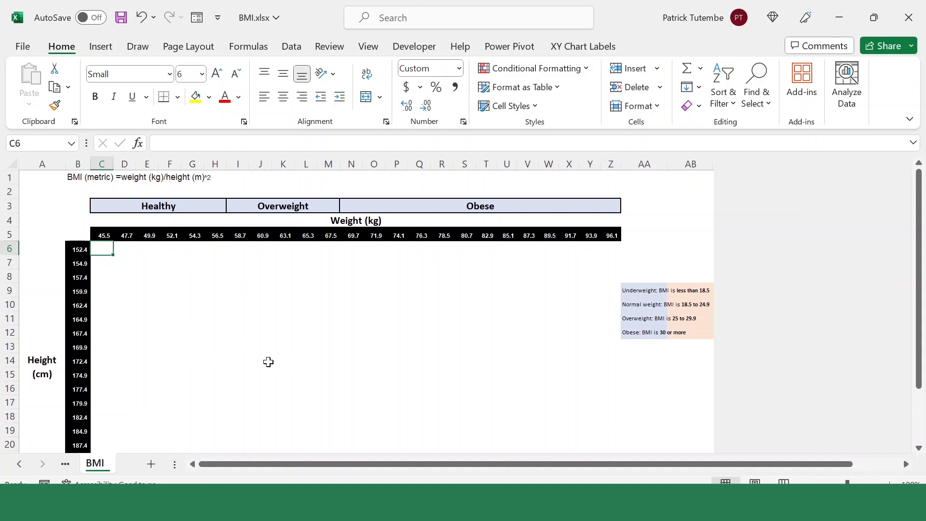
{"action": "type", "text": "="}
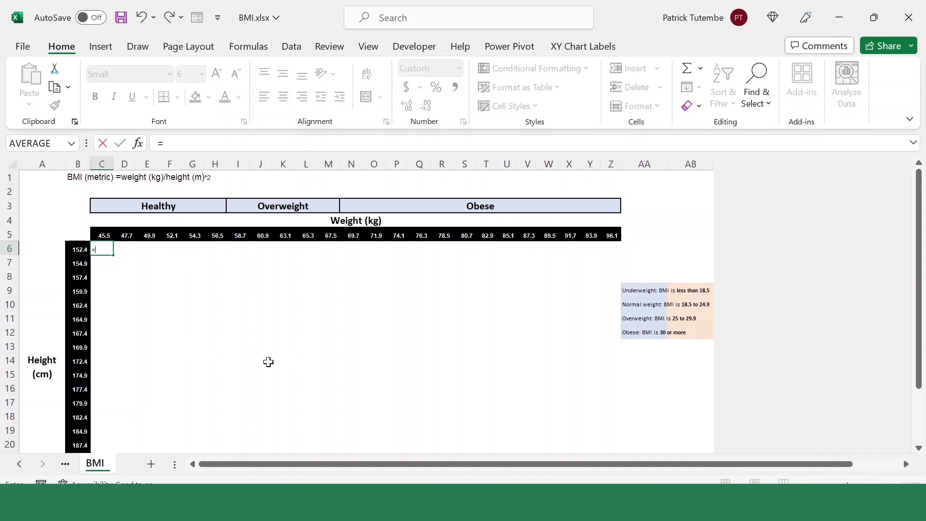
{"action": "left_click", "coordinate": [103, 235]}
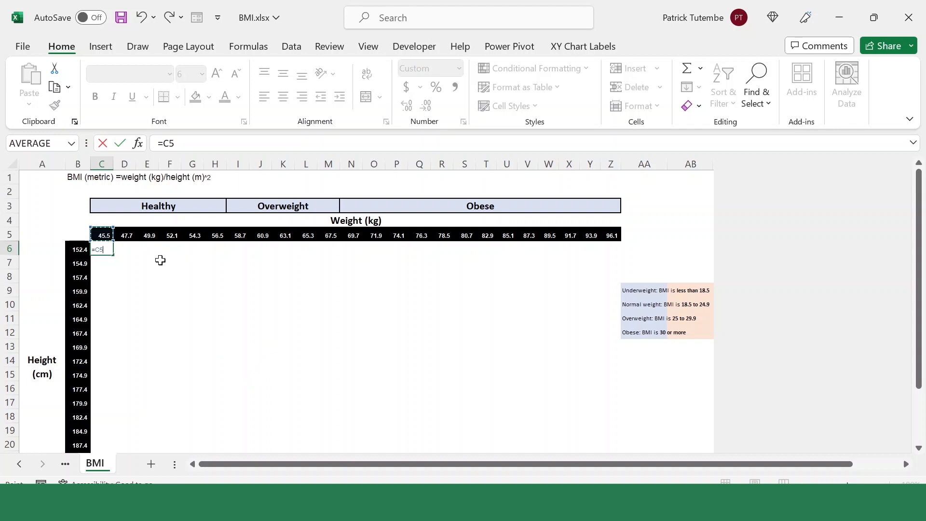
{"action": "key", "text": "F4"}
{"action": "key", "text": "F4"}
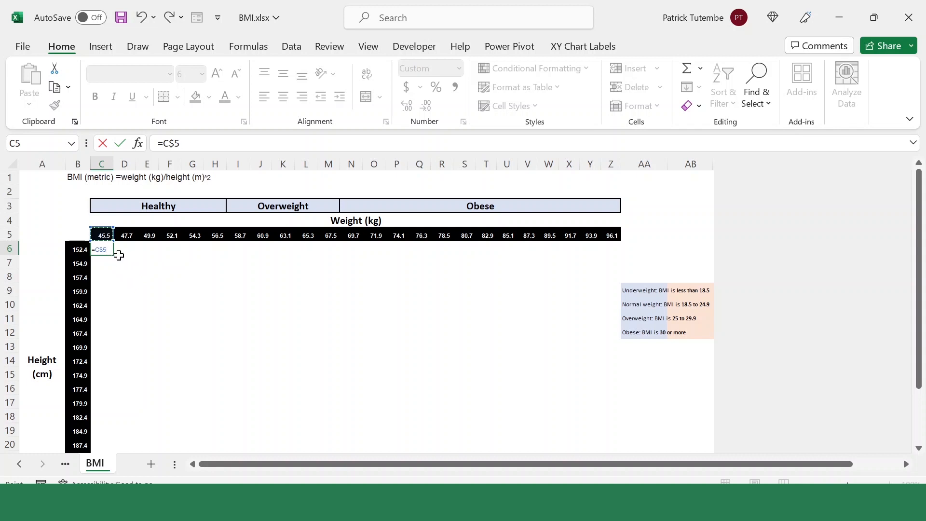
Complete the C6 formula as =C$5/($B6/100)^2, with the height column locked, accepting the proposed parenthesis correction.
{"action": "type", "text": "/("}
{"action": "left_click", "coordinate": [78, 251]}
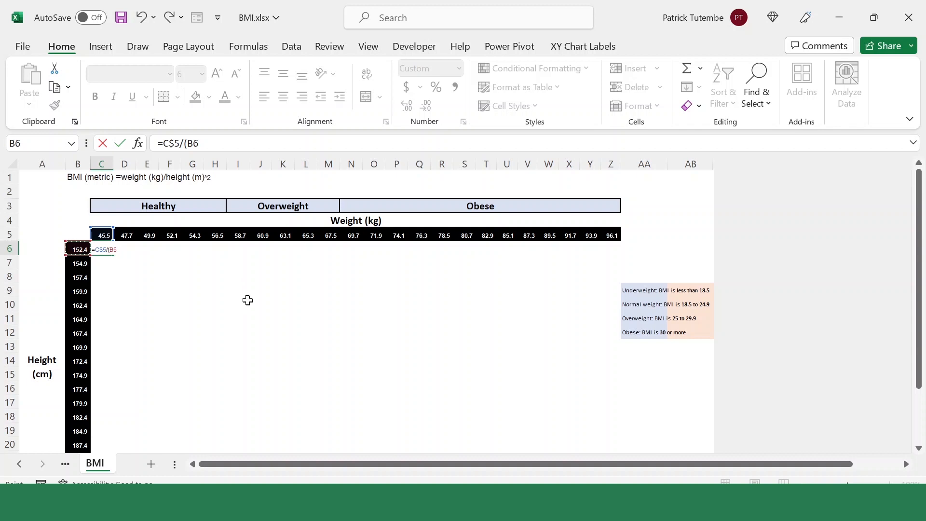
{"action": "key", "text": "F4"}
{"action": "key", "text": "F4"}
{"action": "key", "text": "F4"}
{"action": "type", "text": "/100)^2)"}
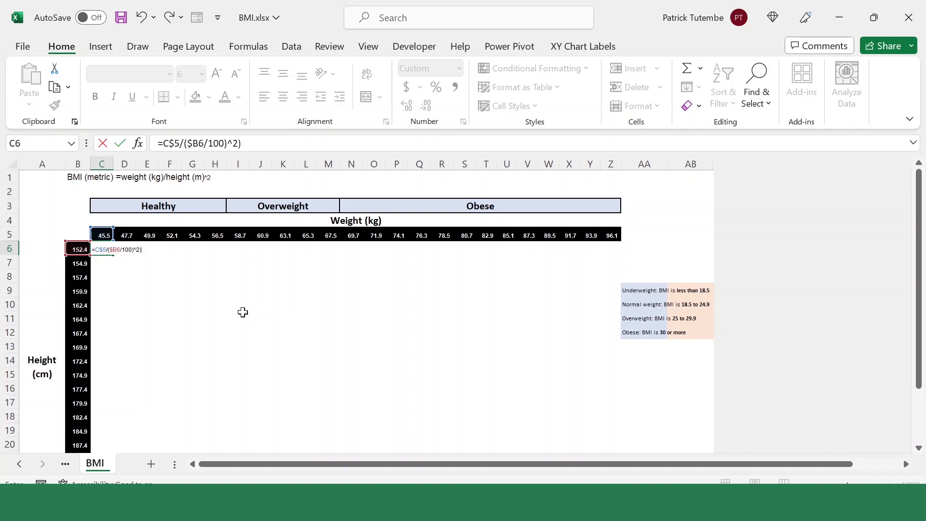
{"action": "key", "text": "Return"}
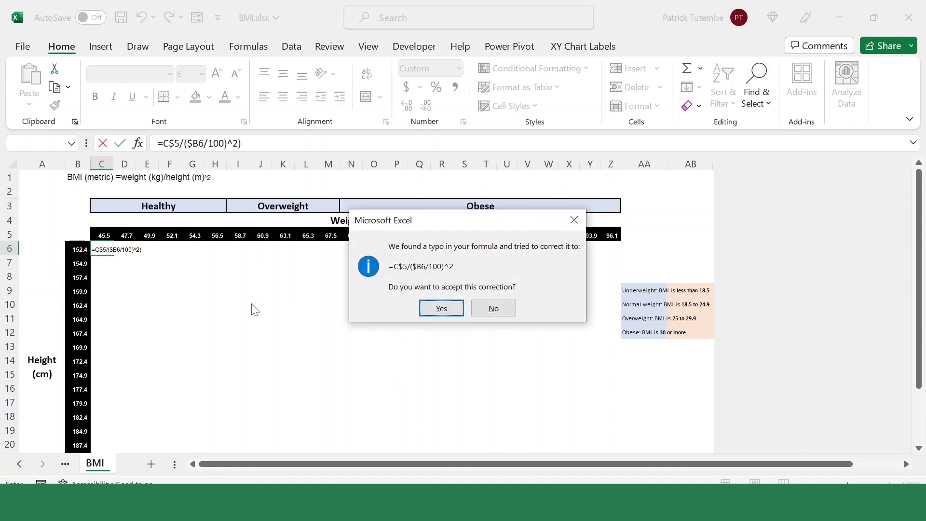
{"action": "left_click", "coordinate": [441, 311]}
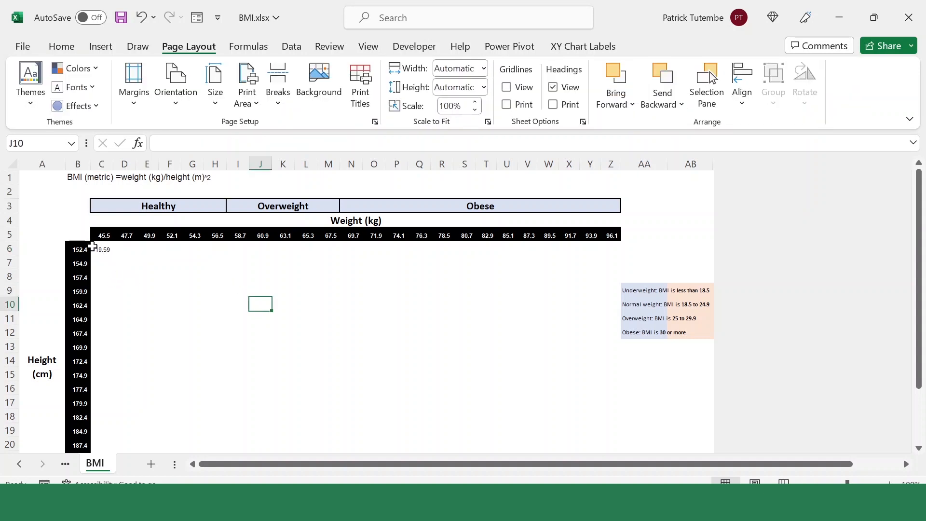
Copy the BMI formula from C6 and paste only formulas across the whole grid C6:Z23.
{"action": "left_click", "coordinate": [100, 249]}
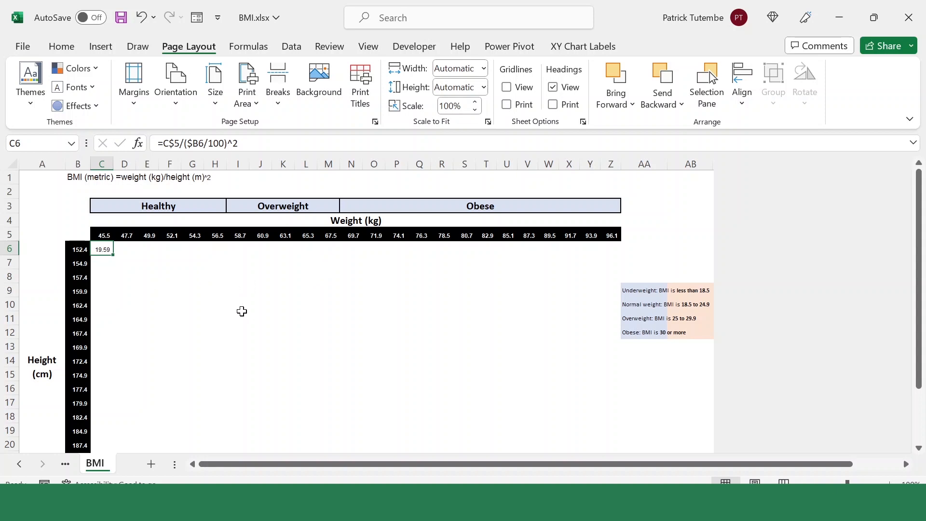
{"action": "left_click_drag", "start_coordinate": [104, 235], "coordinate": [612, 236]}
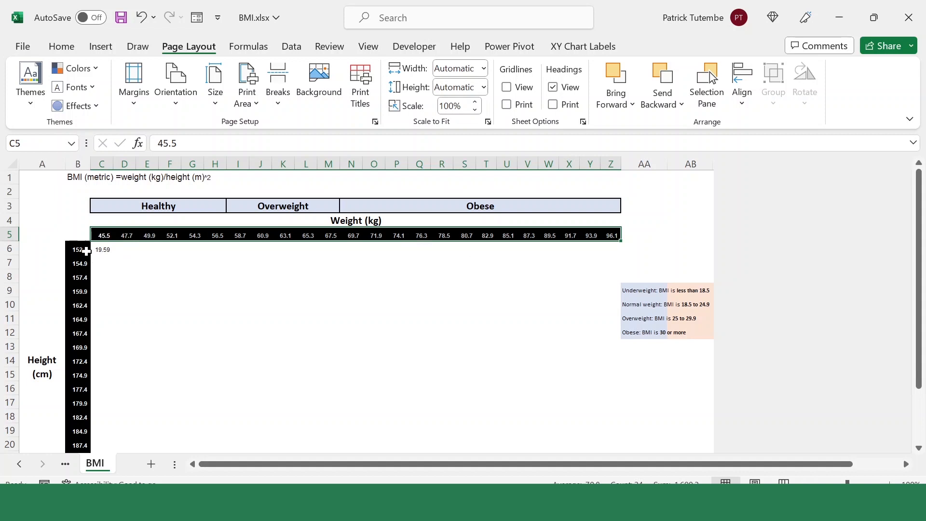
{"action": "left_click", "coordinate": [86, 251]}
{"action": "left_click", "coordinate": [107, 250]}
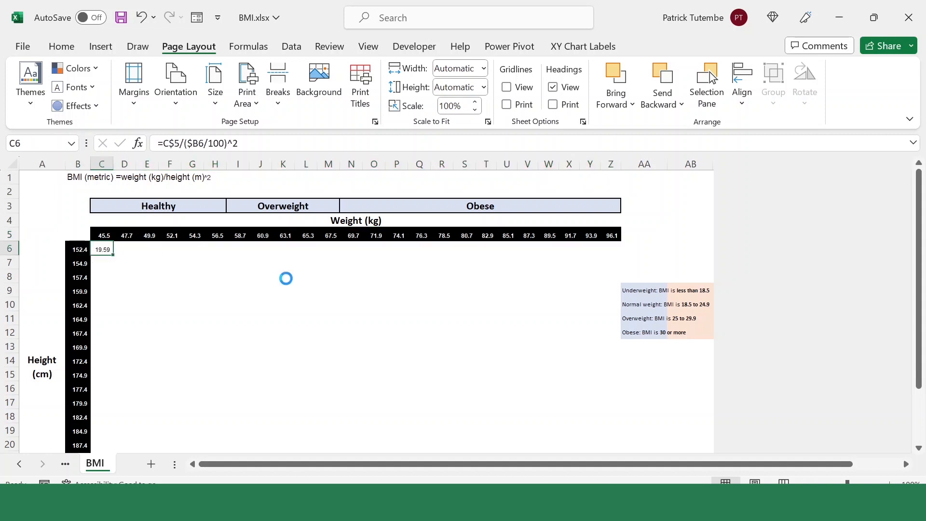
{"action": "key", "text": "ctrl+c"}
{"action": "left_click_drag", "start_coordinate": [103, 250], "coordinate": [614, 406]}
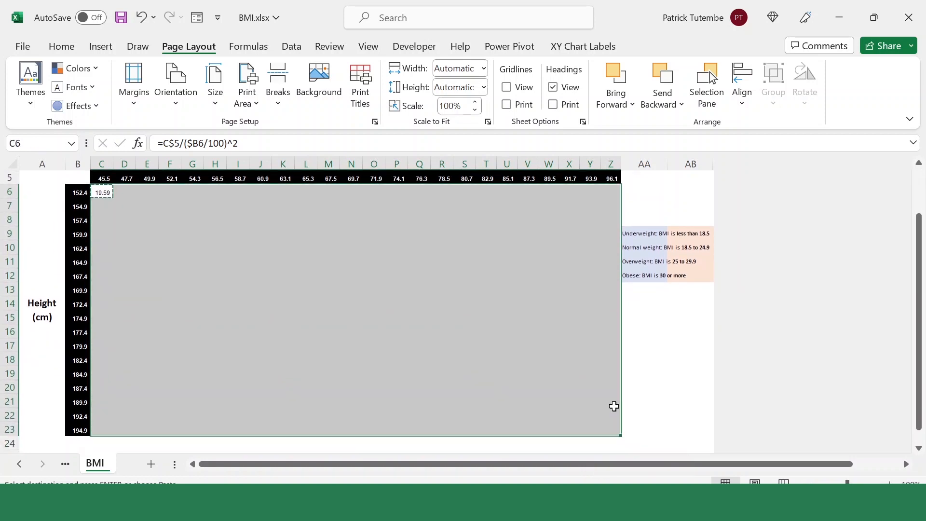
{"action": "key", "text": "ctrl+alt+v"}
{"action": "key", "text": "f"}
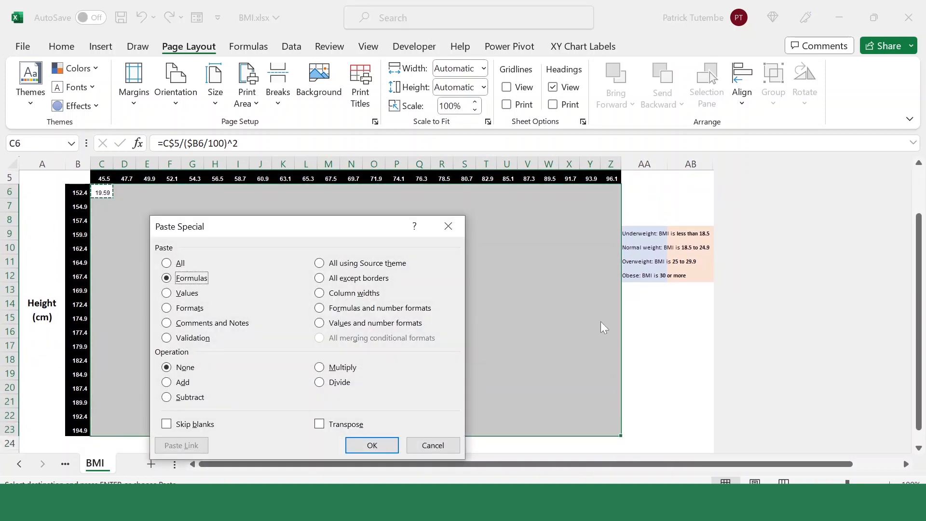
{"action": "left_click", "coordinate": [380, 451]}
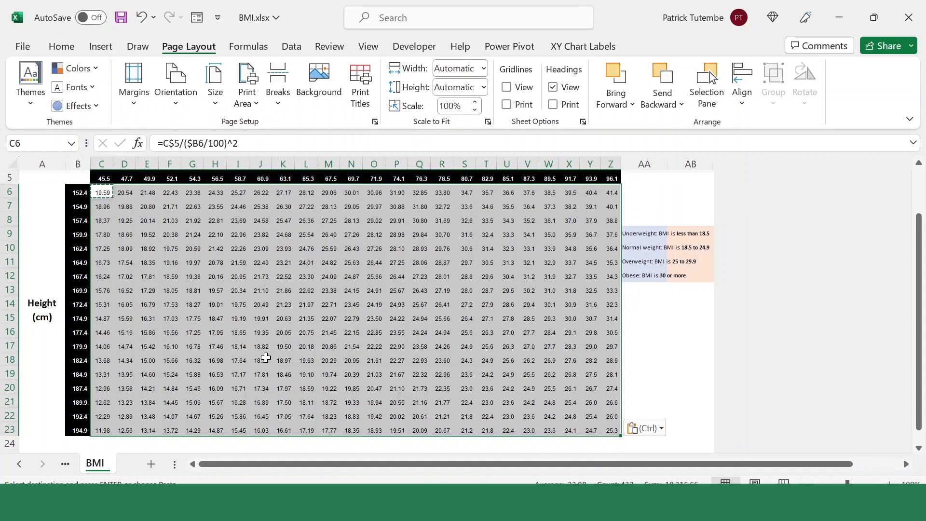
Check the filled BMI grid, inspecting the formulas in E10 and C6 and the weight and height headings they use.
{"action": "scroll", "coordinate": [297, 364], "scroll_direction": "up", "scroll_amount": 2}
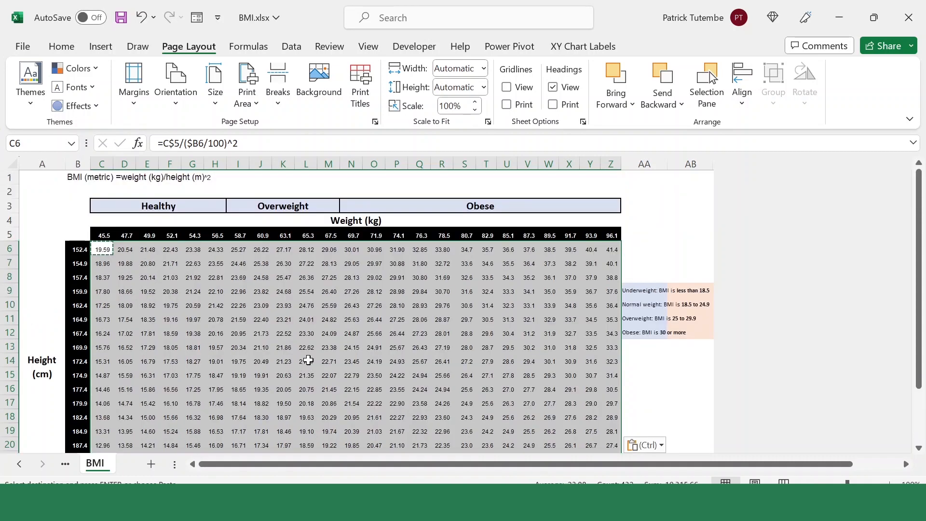
{"action": "scroll", "coordinate": [304, 359], "scroll_direction": "down", "scroll_amount": 1}
{"action": "left_click", "coordinate": [146, 261]}
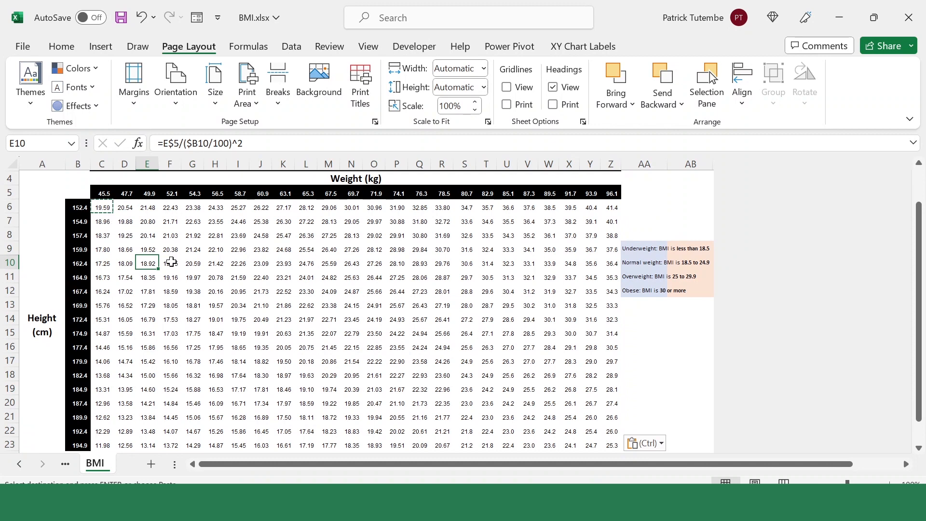
{"action": "scroll", "coordinate": [172, 264], "scroll_direction": "up", "scroll_amount": 1}
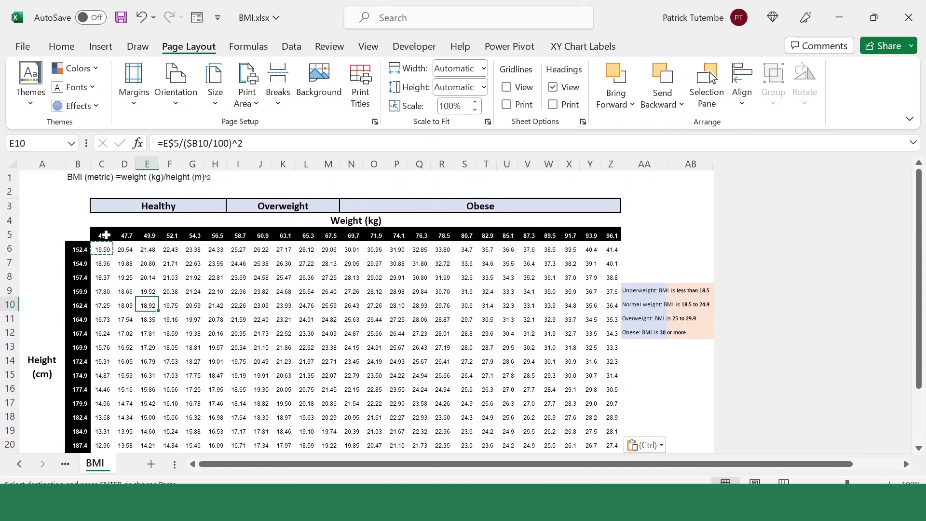
{"action": "left_click", "coordinate": [107, 236]}
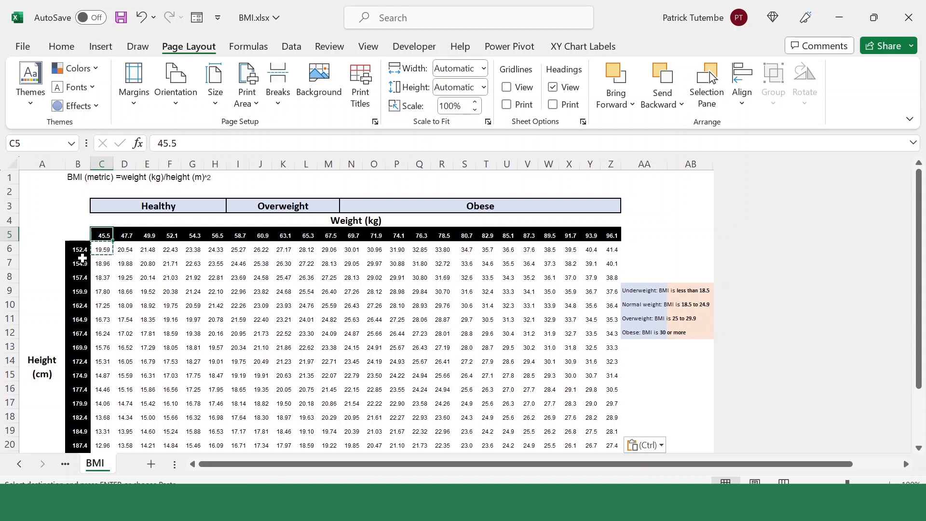
{"action": "left_click", "coordinate": [85, 255]}
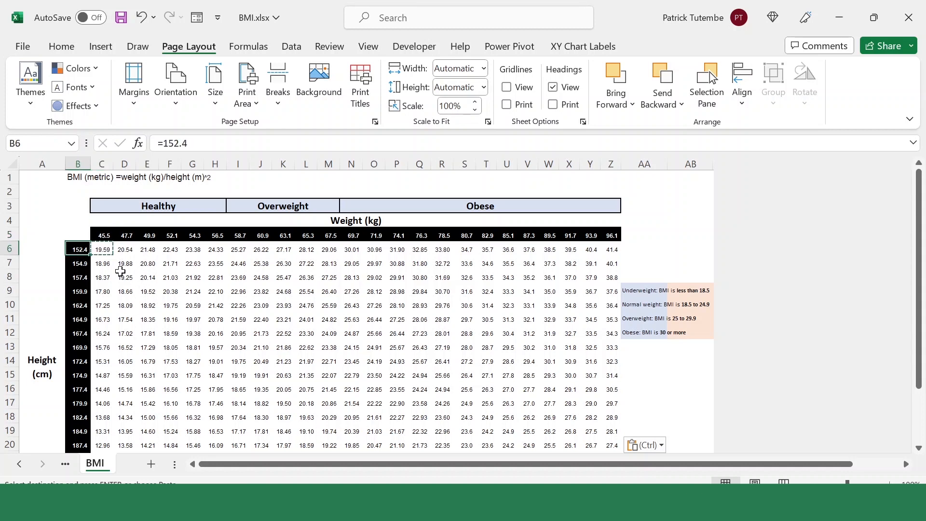
{"action": "left_click", "coordinate": [102, 252]}
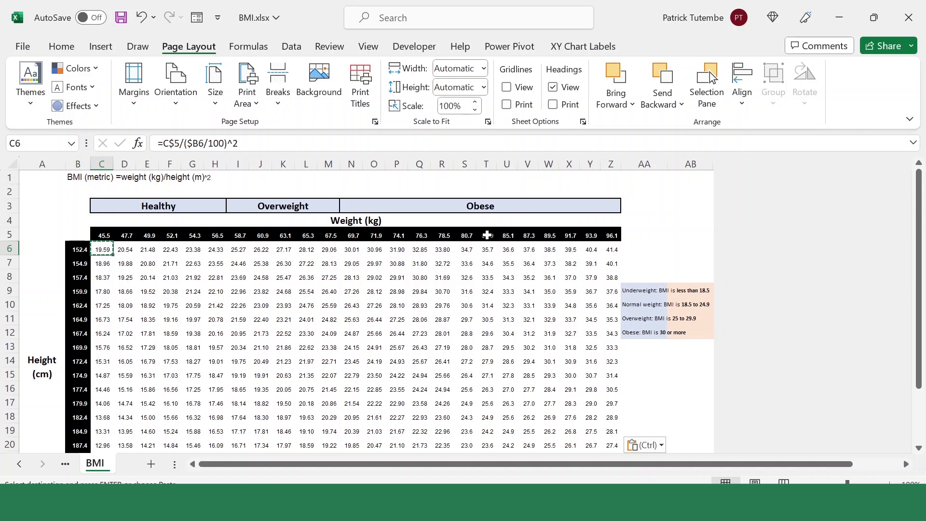
{"action": "left_click", "coordinate": [487, 235]}
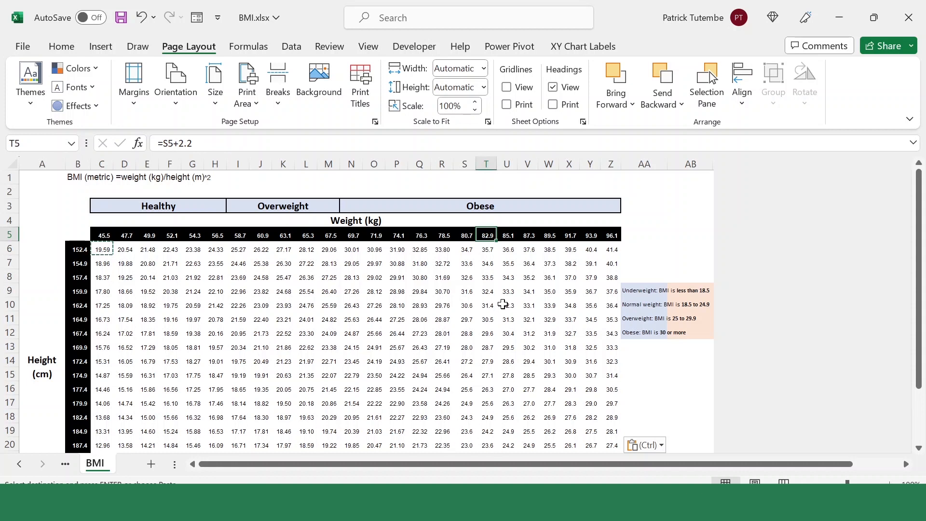
Start a new formula-based conditional formatting rule for the BMI grid C6:Z23.
{"action": "left_click", "coordinate": [487, 333]}
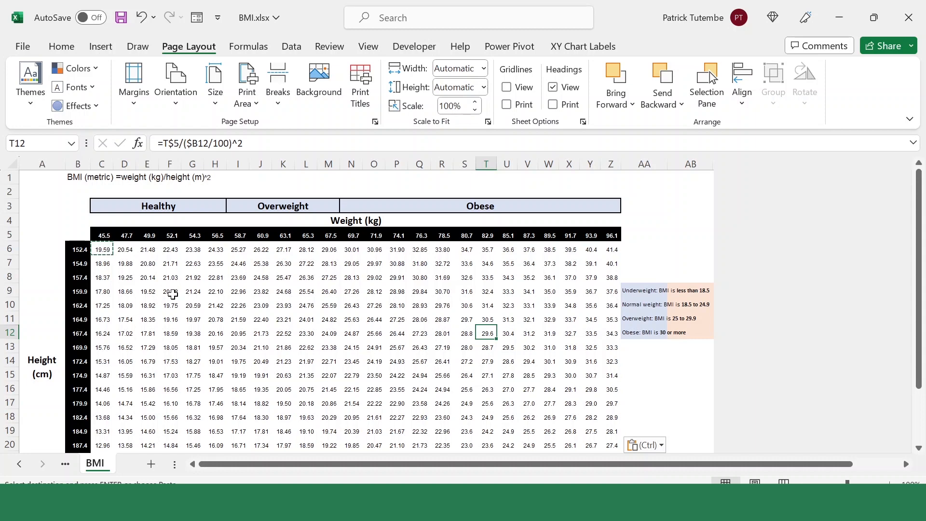
{"action": "scroll", "coordinate": [173, 294], "scroll_direction": "down", "scroll_amount": 1}
{"action": "scroll", "coordinate": [173, 294], "scroll_direction": "up", "scroll_amount": 1}
{"action": "left_click_drag", "start_coordinate": [103, 249], "coordinate": [610, 431]}
{"action": "key", "text": "ctrl+v"}
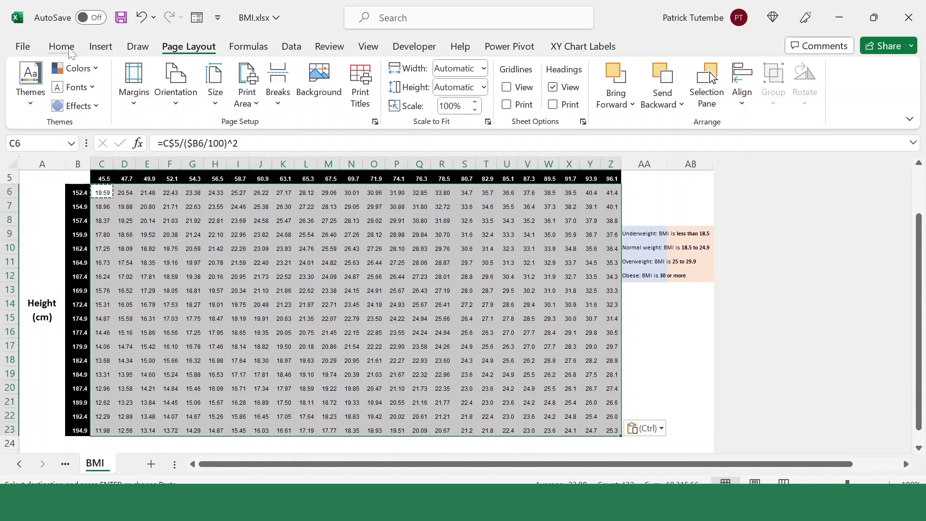
{"action": "left_click", "coordinate": [63, 49]}
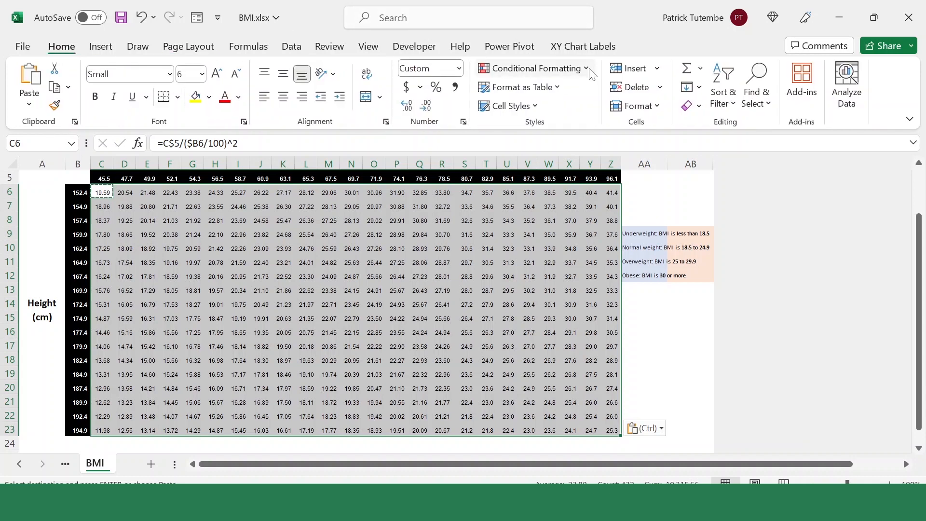
{"action": "left_click", "coordinate": [587, 69]}
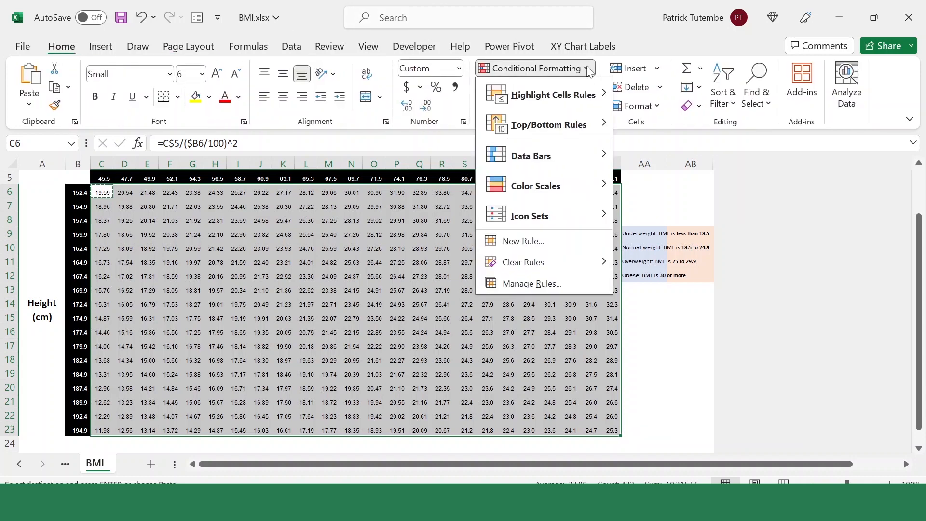
{"action": "left_click", "coordinate": [537, 242]}
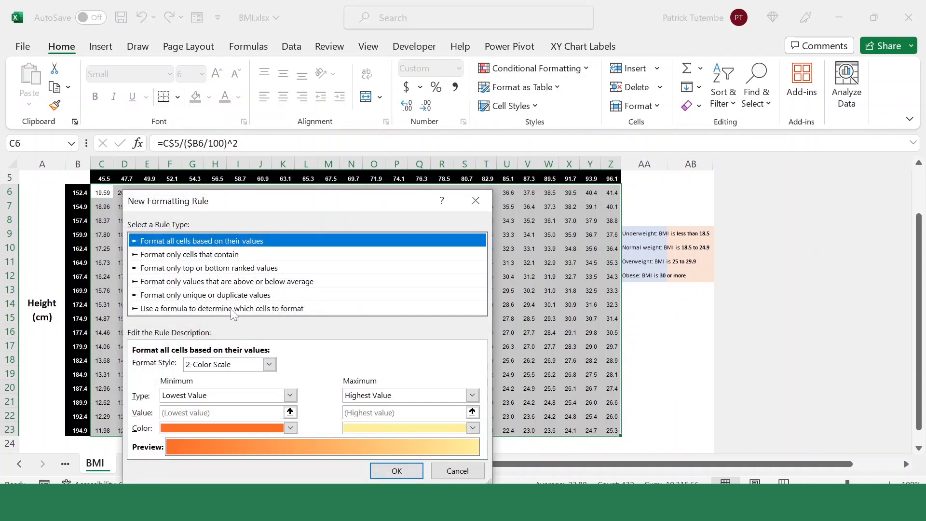
{"action": "left_click", "coordinate": [196, 309]}
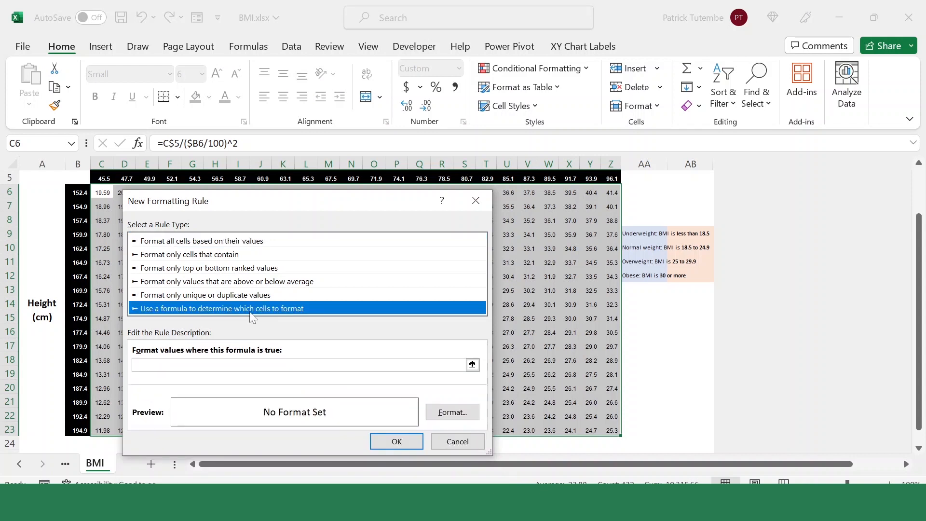
Enter the underweight rule formula =C6<18.5, using a fully relative reference to C6.
{"action": "left_click", "coordinate": [462, 365]}
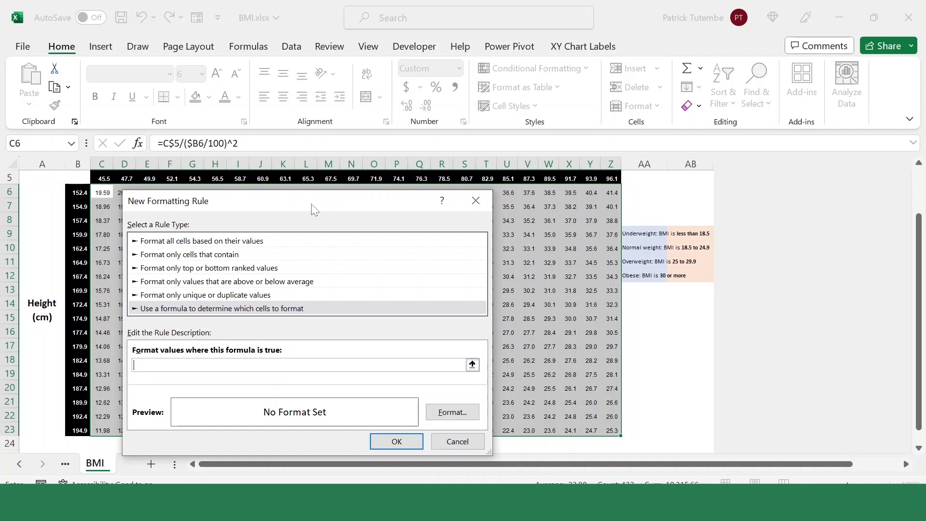
{"action": "left_click_drag", "start_coordinate": [312, 207], "coordinate": [368, 260]}
{"action": "left_click", "coordinate": [104, 193]}
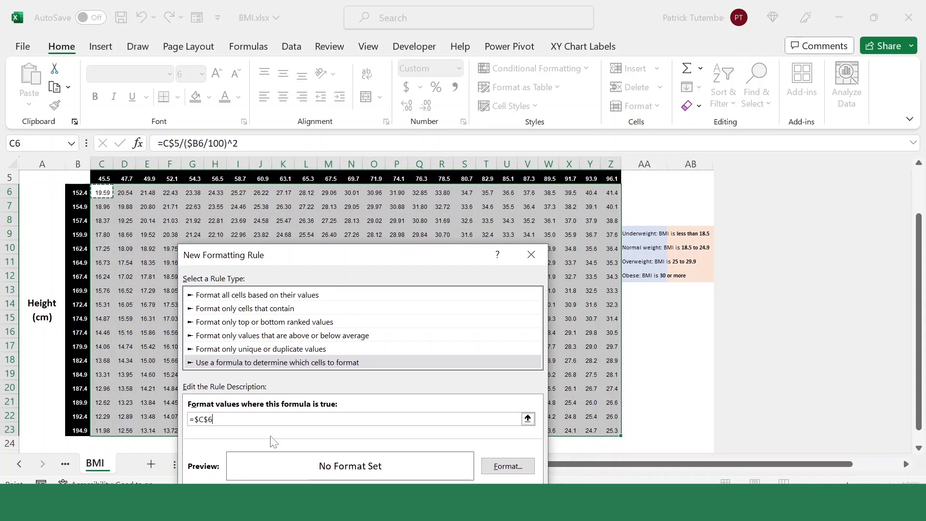
{"action": "key", "text": "F4"}
{"action": "key", "text": "F4"}
{"action": "key", "text": "F4"}
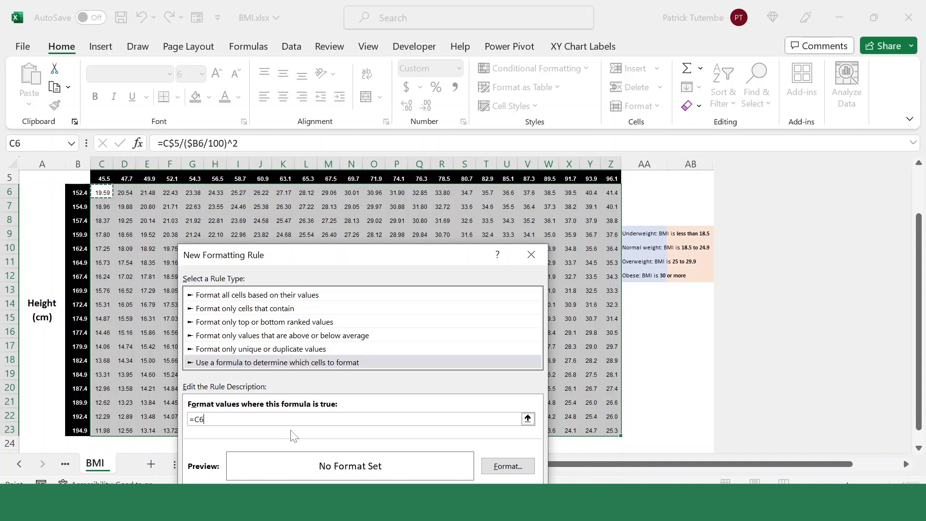
{"action": "type", "text": "<18.5"}
Give the underweight rule a light blue fill and apply it to the grid.
{"action": "left_click", "coordinate": [508, 466]}
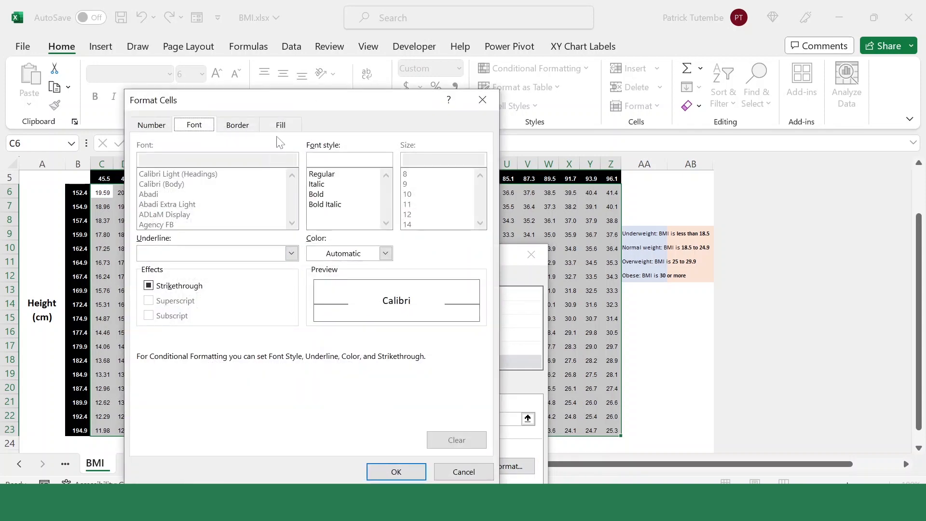
{"action": "left_click", "coordinate": [299, 125]}
{"action": "left_click", "coordinate": [228, 259]}
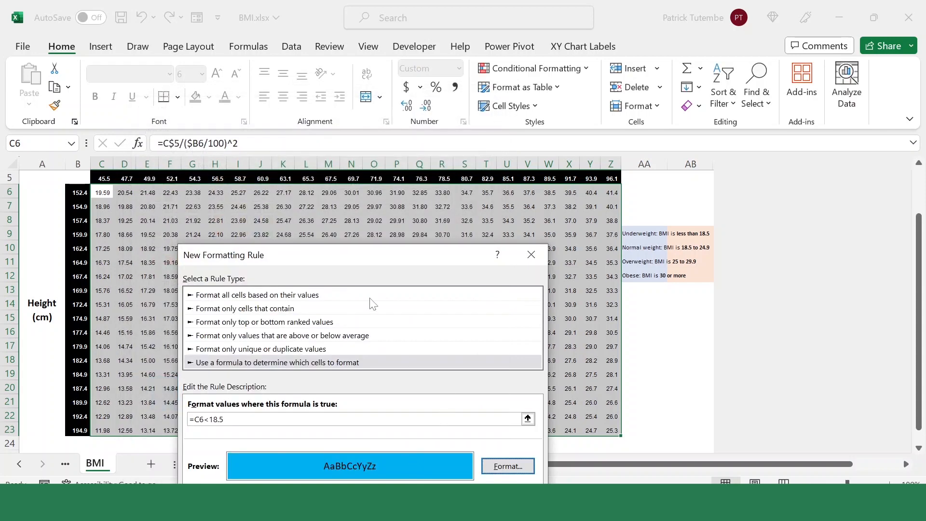
{"action": "left_click", "coordinate": [467, 447]}
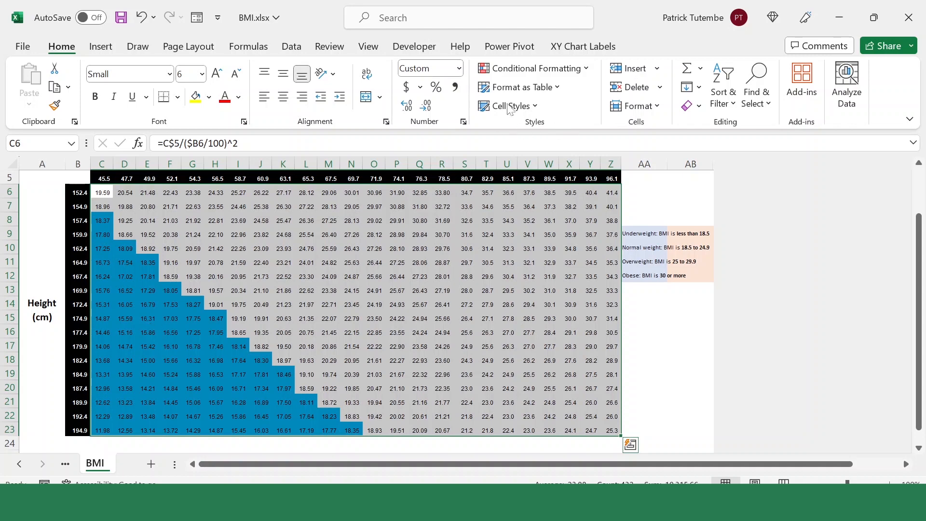
Add a second formula-based rule through the rules manager, beginning its formula with the condition C6>=18.5.
{"action": "left_click", "coordinate": [584, 73]}
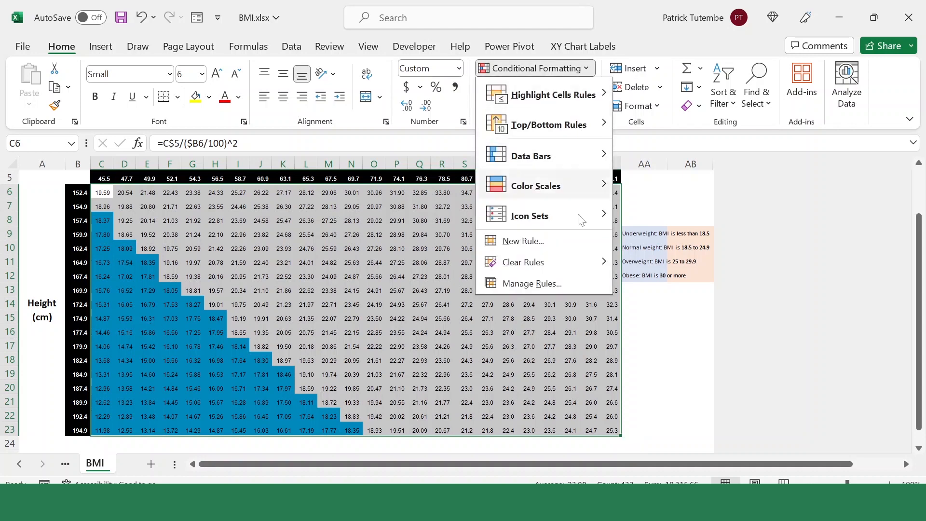
{"action": "left_click", "coordinate": [535, 285]}
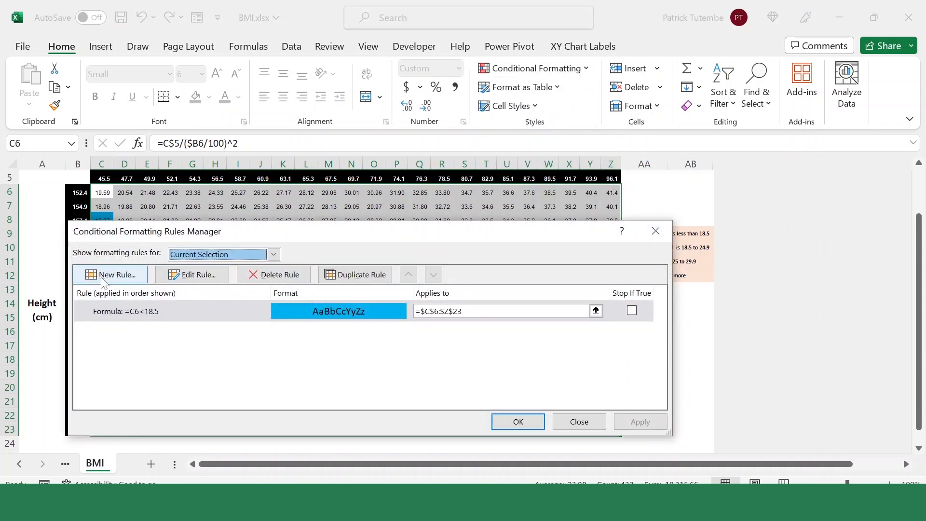
{"action": "left_click", "coordinate": [117, 277]}
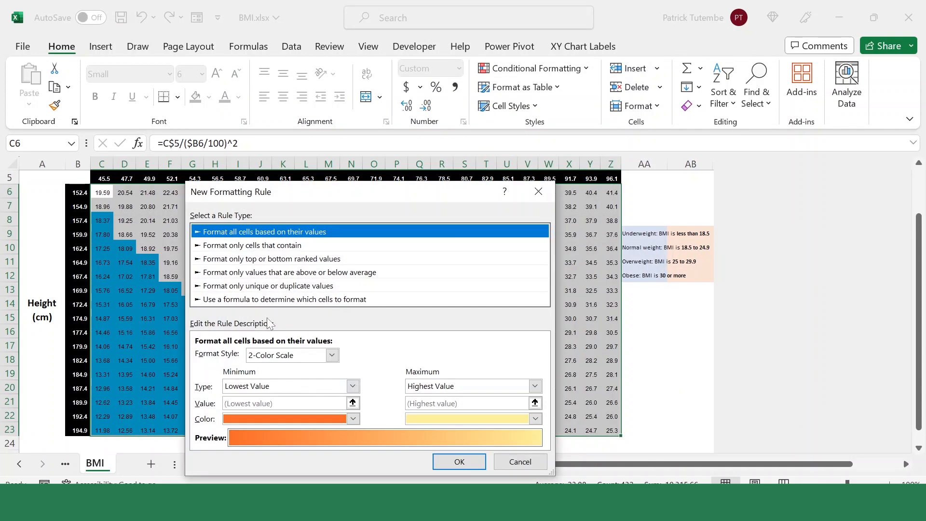
{"action": "left_click", "coordinate": [285, 300]}
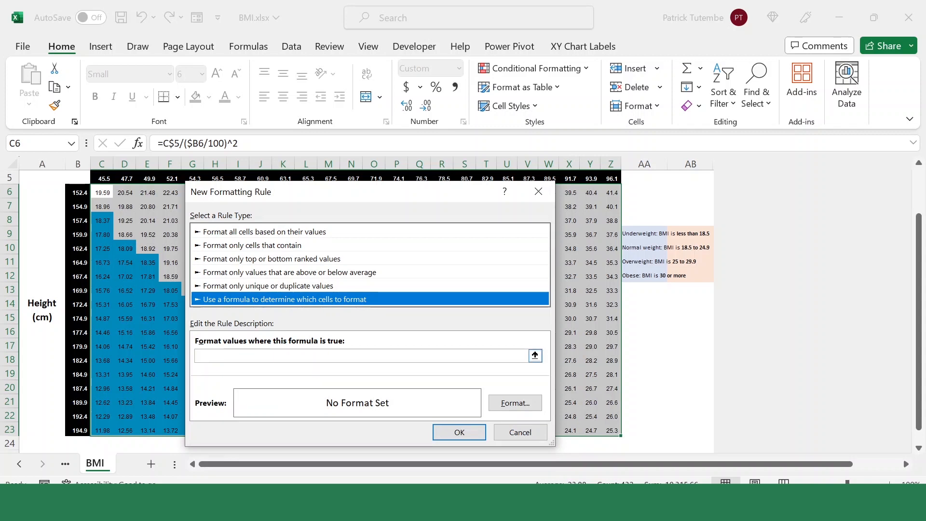
{"action": "left_click", "coordinate": [285, 356]}
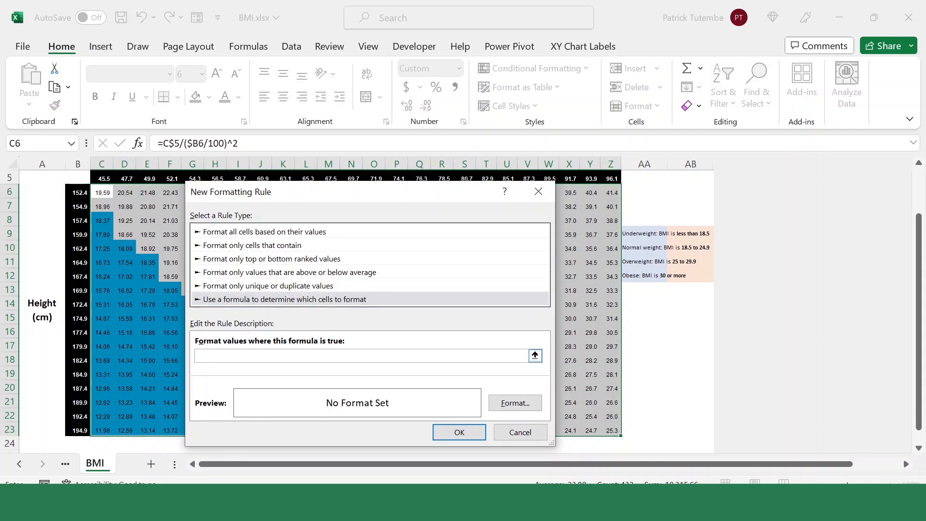
{"action": "left_click", "coordinate": [100, 194]}
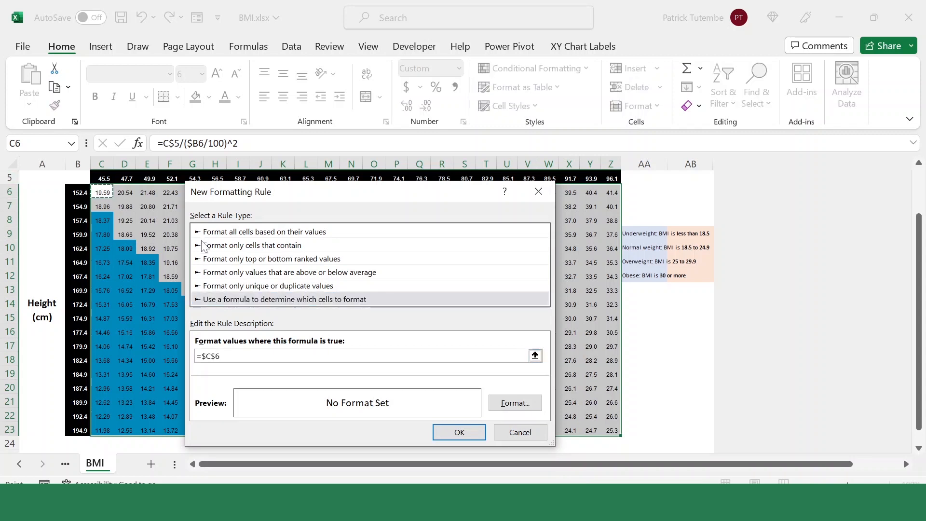
{"action": "key", "text": "F4"}
{"action": "type", "text": ">=18.5,"}
Add the condition C6<24.9 and wrap both conditions in AND to form =AND(C6>=18.5,C6<24.9).
{"action": "left_click", "coordinate": [103, 192]}
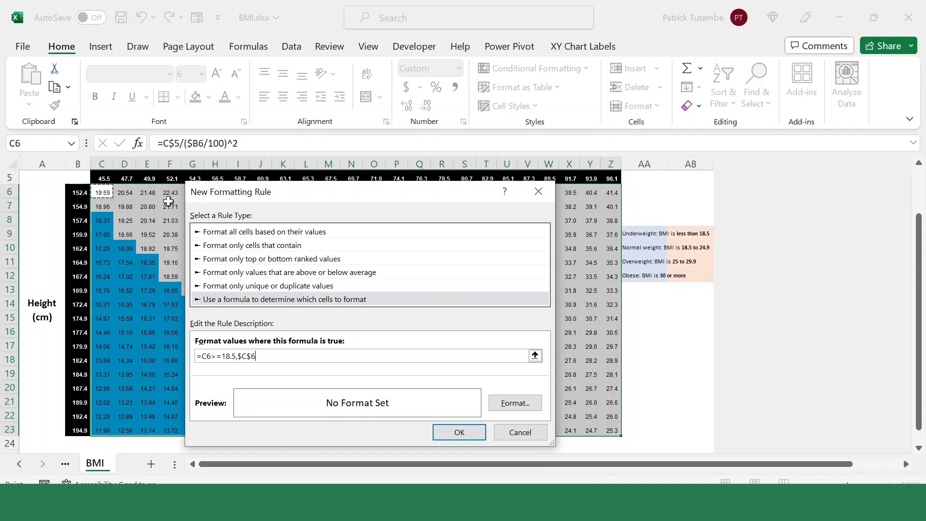
{"action": "key", "text": "F4"}
{"action": "key", "text": "F4"}
{"action": "key", "text": "F4"}
{"action": "type", "text": "<24.9"}
{"action": "type", "text": "("}
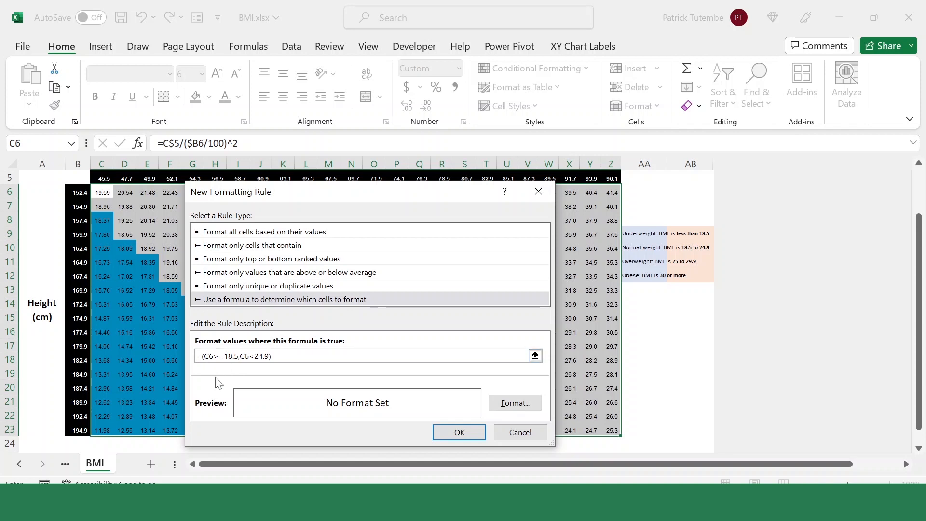
{"action": "key", "text": "Left"}
{"action": "type", "text": "AND"}
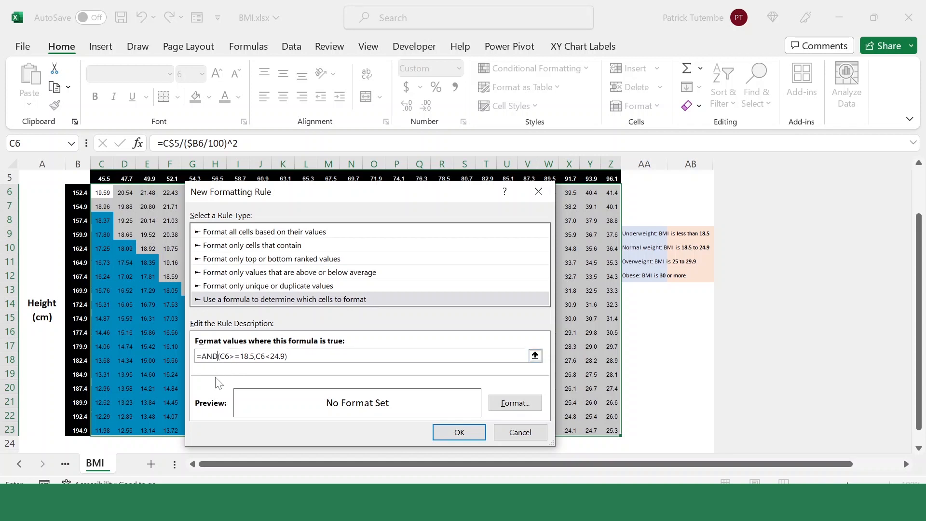
Give the normal-weight rule a light green fill and save it to the rule list.
{"action": "left_click", "coordinate": [516, 404]}
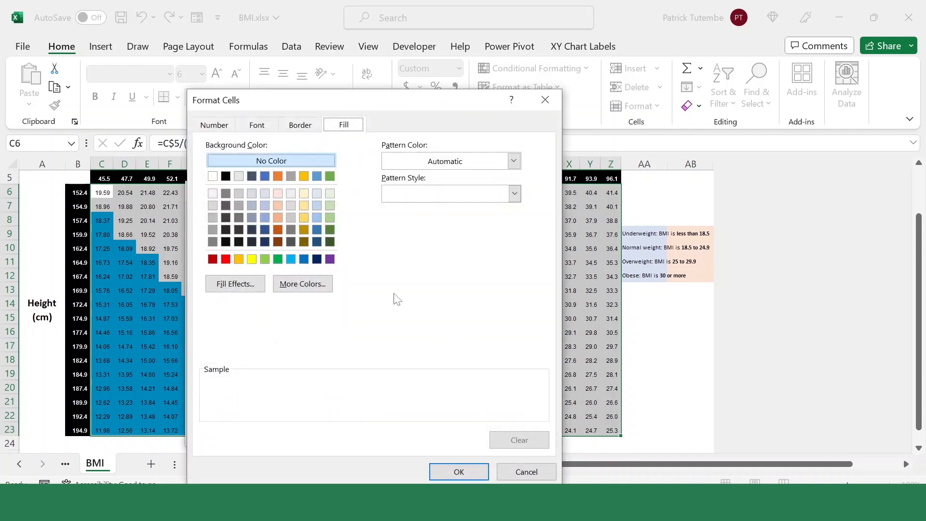
{"action": "left_click", "coordinate": [265, 259]}
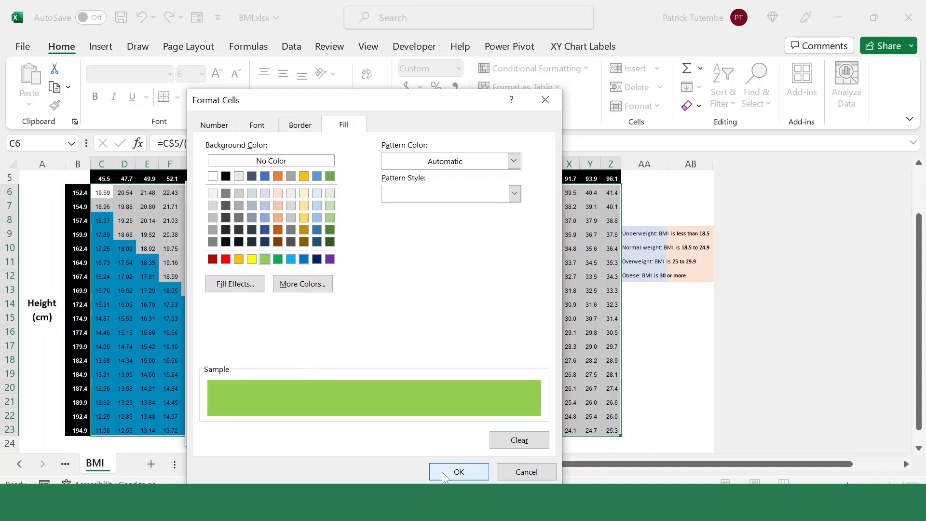
{"action": "left_click", "coordinate": [457, 472]}
{"action": "left_click", "coordinate": [458, 431]}
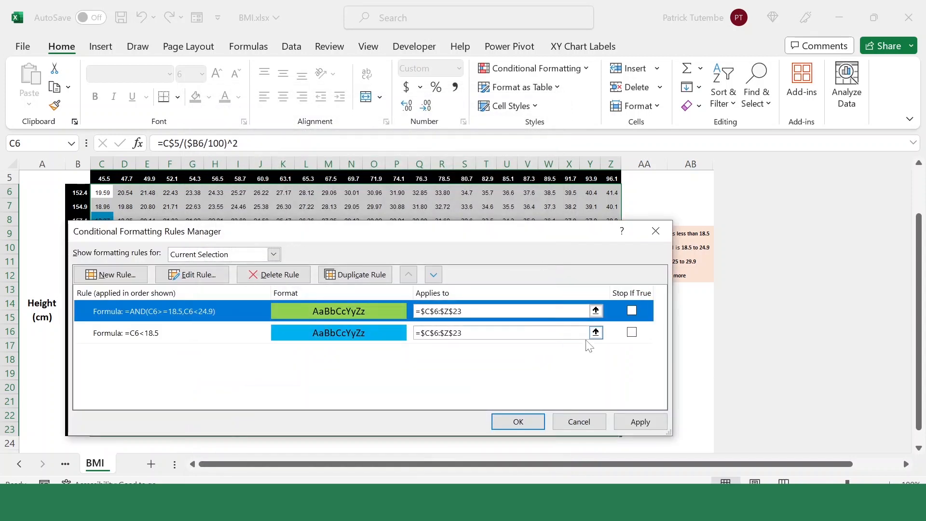
Add a third formula-based rule for overweight values, entering AND(C6>24.9,C6<=29.9) as its condition.
{"action": "left_click", "coordinate": [121, 279]}
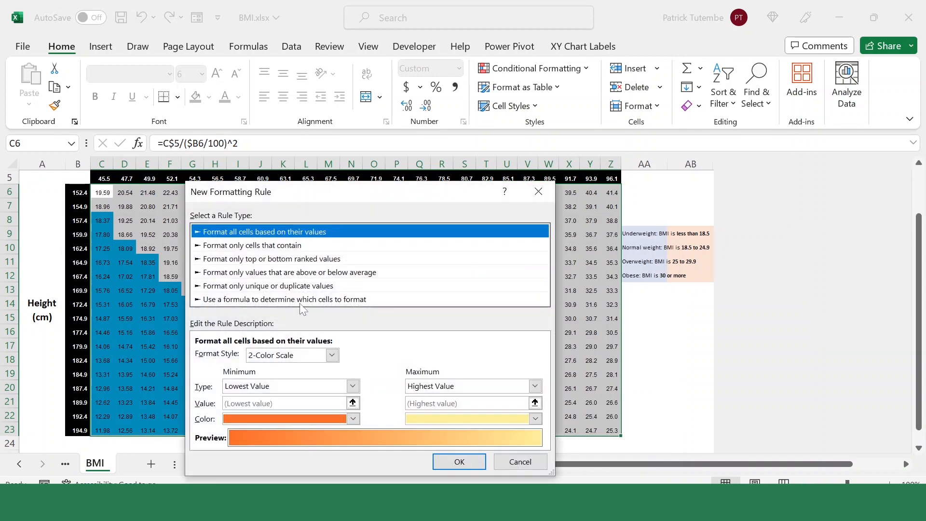
{"action": "left_click", "coordinate": [309, 299]}
{"action": "left_click", "coordinate": [305, 356]}
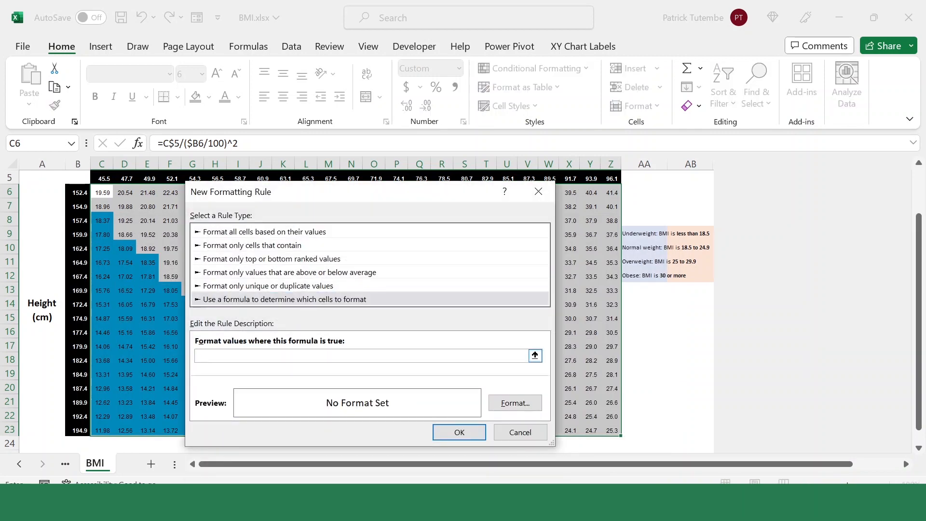
{"action": "type", "text": "AND("}
{"action": "left_click", "coordinate": [110, 195]}
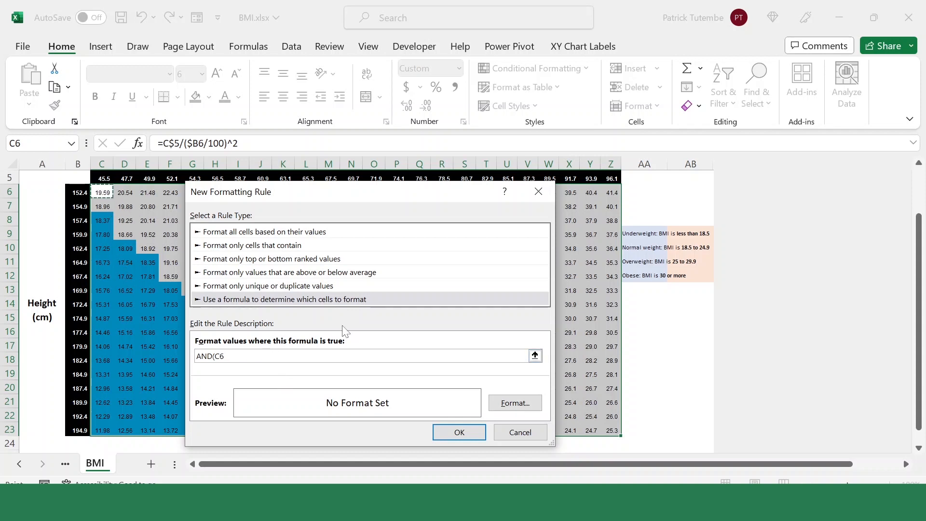
{"action": "type", "text": ">24."}
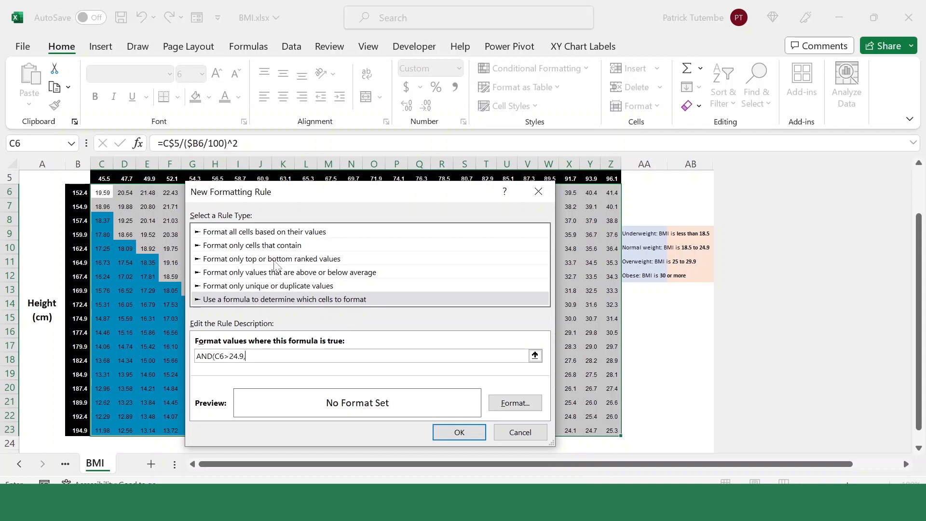
{"action": "type", "text": "9,"}
{"action": "left_click", "coordinate": [102, 193]}
{"action": "key", "text": "F4"}
{"action": "key", "text": "F4"}
{"action": "key", "text": "F4"}
{"action": "type", "text": "<=29.)"}
Give the overweight rule a custom magenta fill from the standard colour palette and save the rule.
{"action": "left_click", "coordinate": [516, 403]}
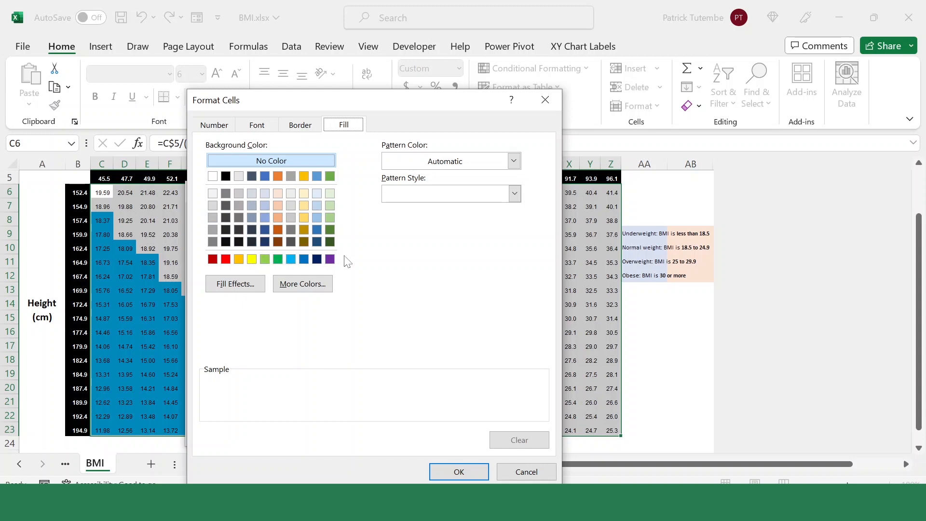
{"action": "left_click", "coordinate": [294, 288]}
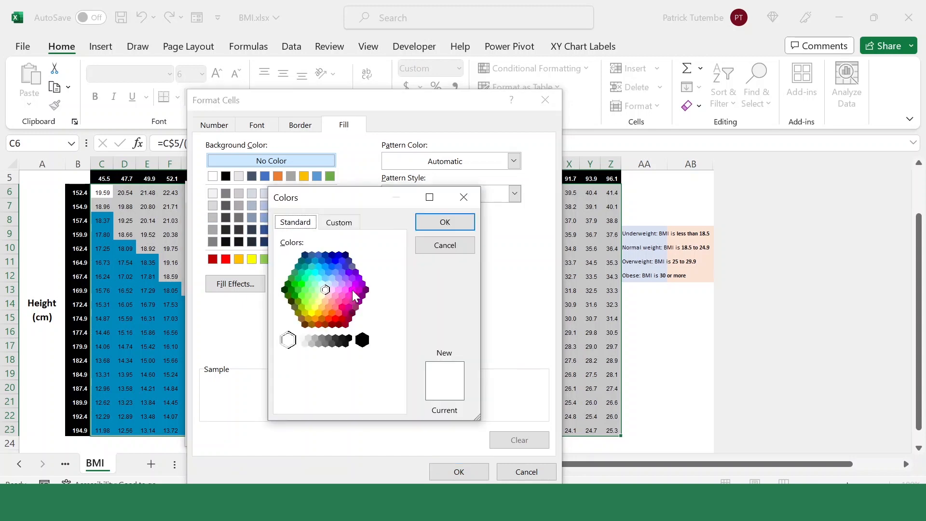
{"action": "left_click", "coordinate": [350, 303]}
{"action": "key", "text": "Return"}
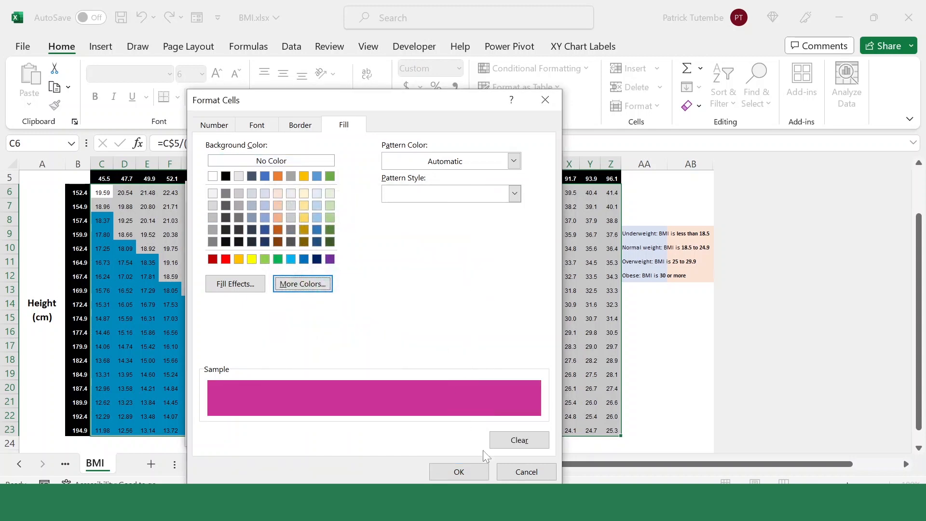
{"action": "left_click", "coordinate": [461, 472]}
{"action": "left_click", "coordinate": [460, 432]}
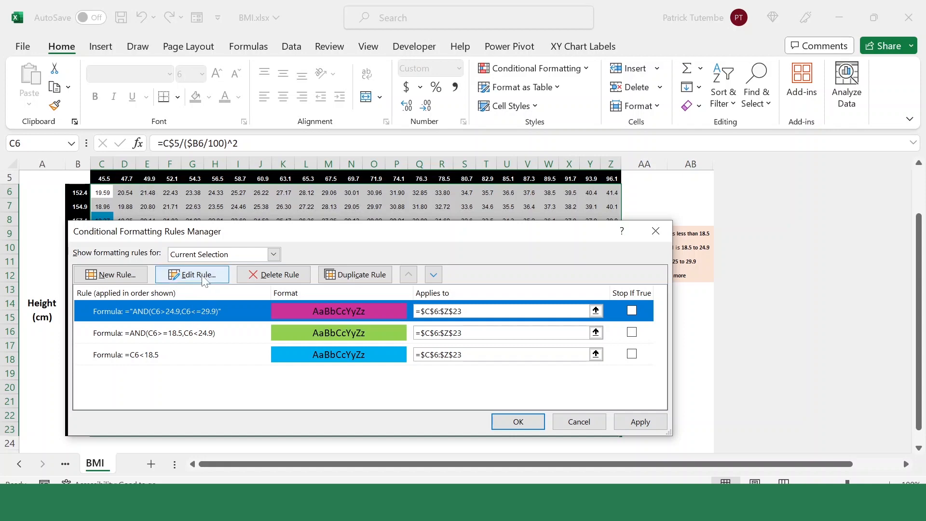
Add a fourth formula-based rule for obese values, using =C6>=30 as its condition.
{"action": "left_click", "coordinate": [116, 276]}
{"action": "left_click", "coordinate": [268, 300]}
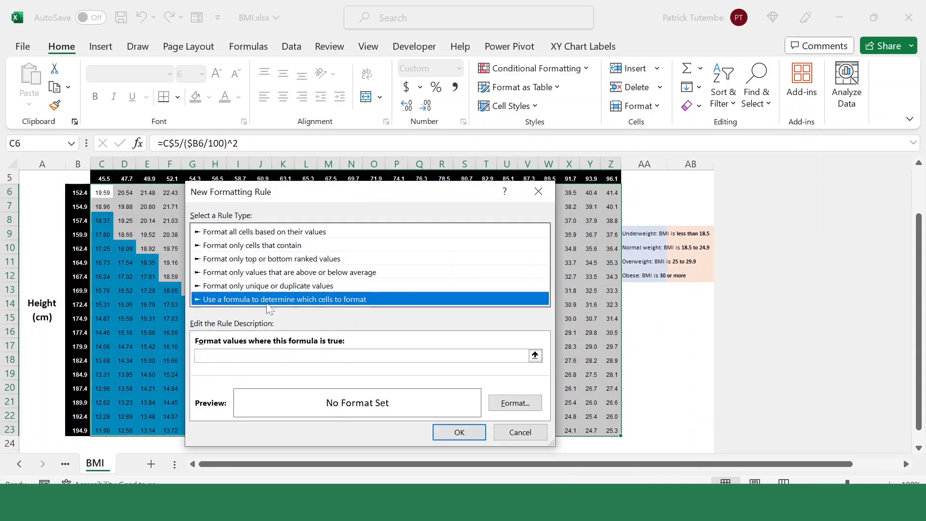
{"action": "left_click", "coordinate": [107, 194]}
{"action": "key", "text": "F4"}
{"action": "key", "text": "F4"}
{"action": "key", "text": "F4"}
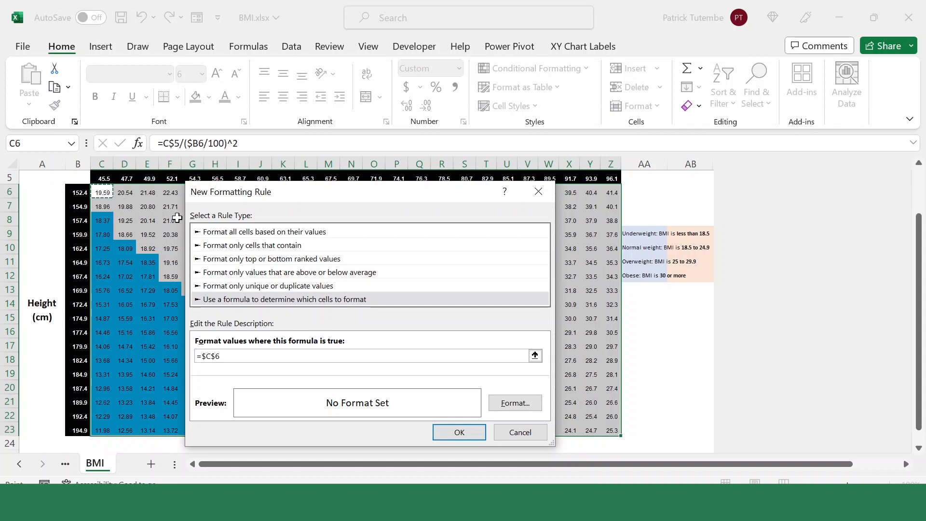
{"action": "type", "text": ">30"}
Give the obese rule a standard red fill, save it, and apply the full set of rules to the BMI table.
{"action": "left_click", "coordinate": [513, 403]}
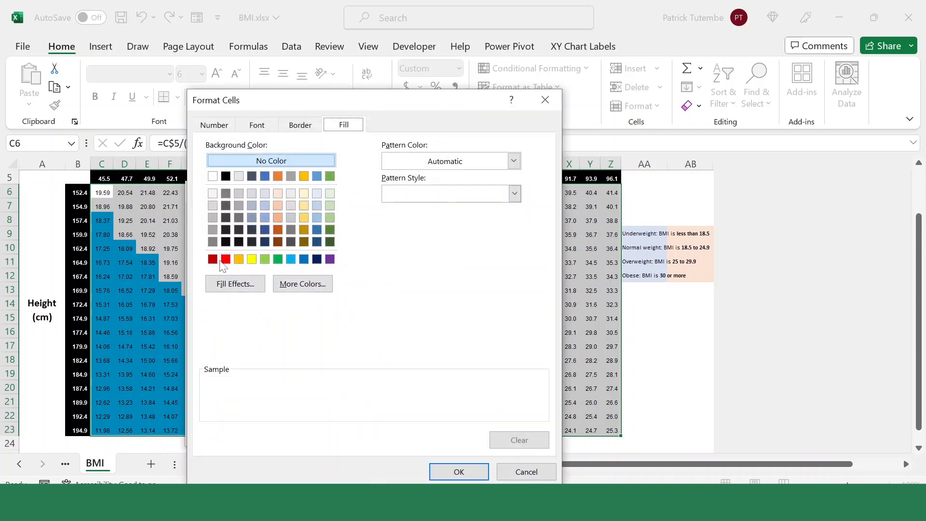
{"action": "left_click", "coordinate": [226, 259]}
{"action": "left_click", "coordinate": [459, 472]}
{"action": "left_click", "coordinate": [449, 433]}
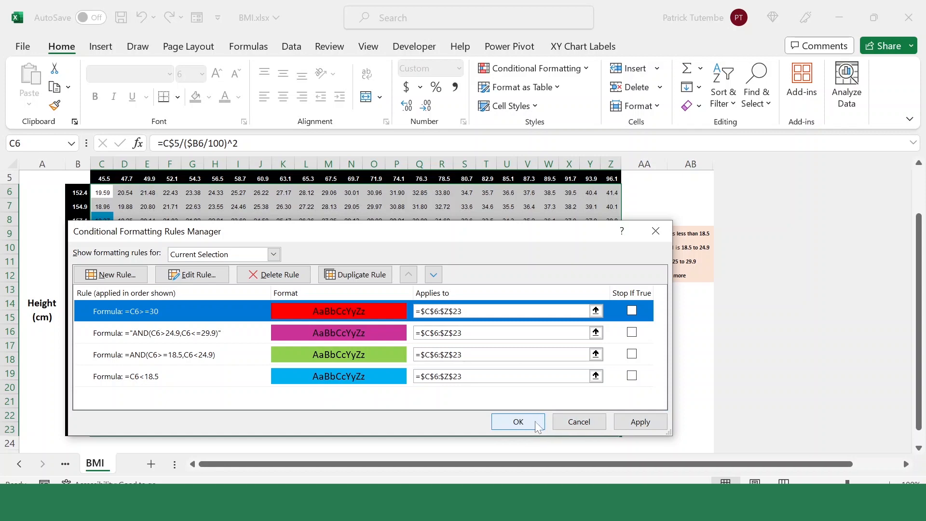
{"action": "left_click", "coordinate": [641, 422]}
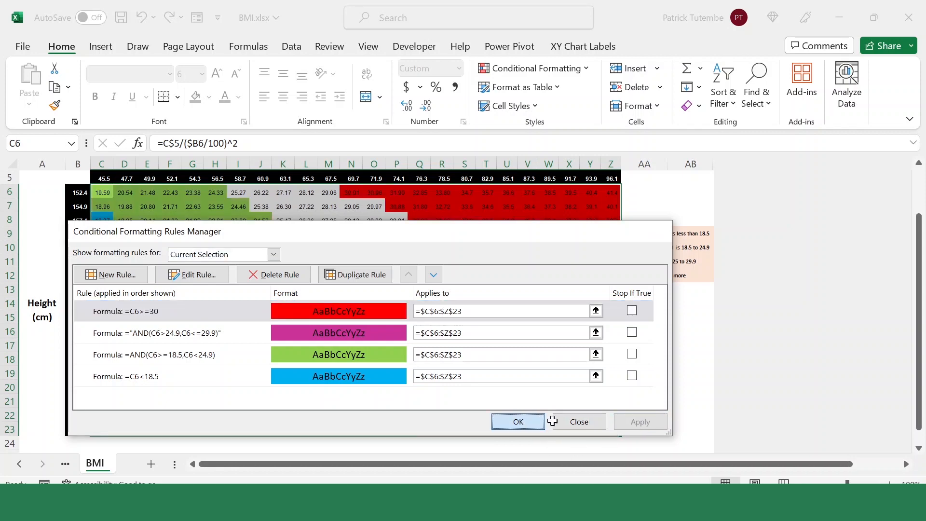
{"action": "left_click", "coordinate": [541, 422]}
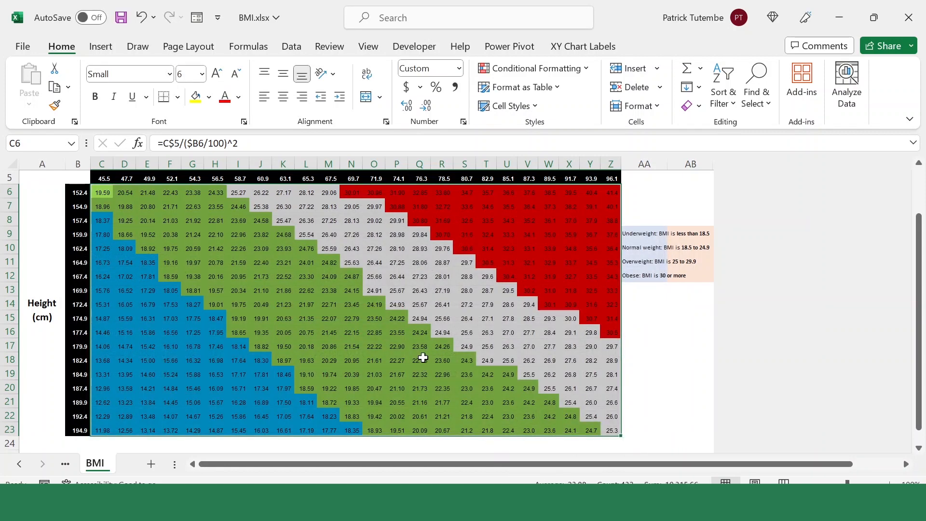
{"action": "scroll", "coordinate": [423, 358], "scroll_direction": "up", "scroll_amount": 1}
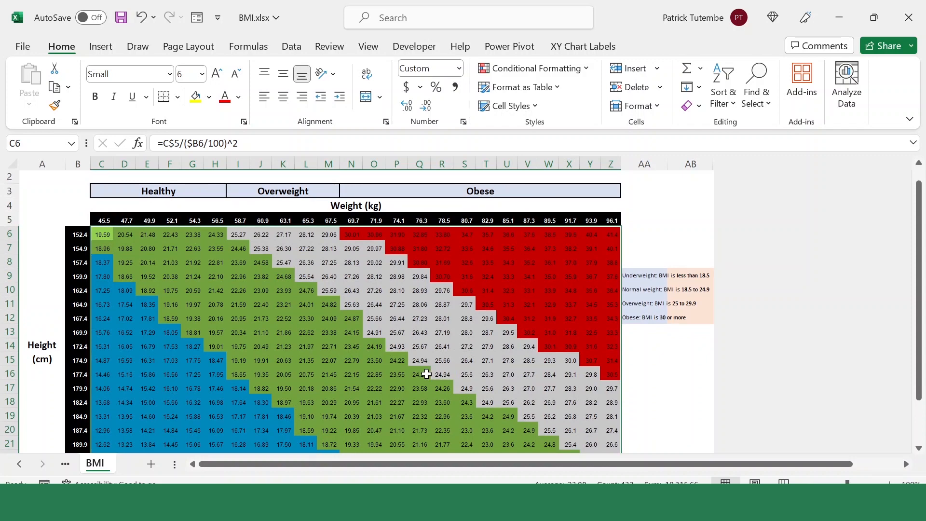
{"action": "scroll", "coordinate": [424, 374], "scroll_direction": "down", "scroll_amount": 1}
{"action": "scroll", "coordinate": [426, 372], "scroll_direction": "up", "scroll_amount": 1}
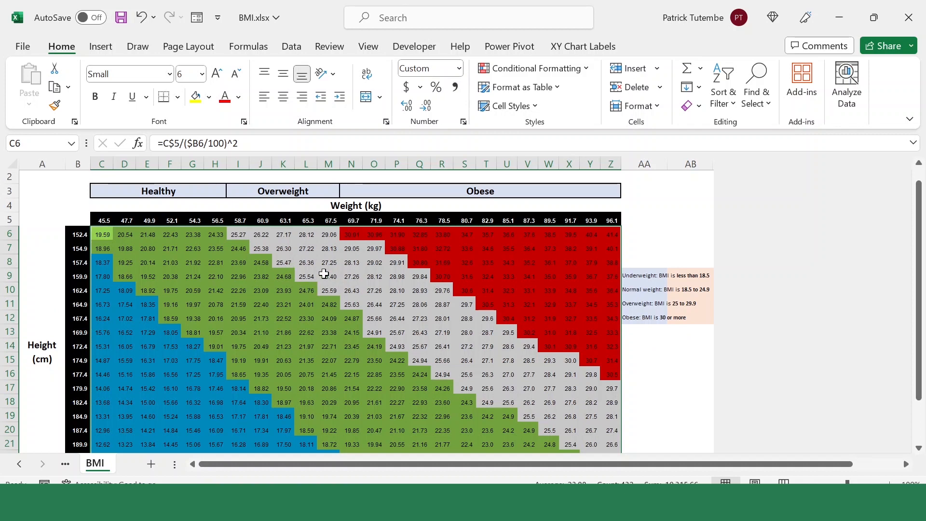
{"action": "scroll", "coordinate": [330, 282], "scroll_direction": "up", "scroll_amount": 1}
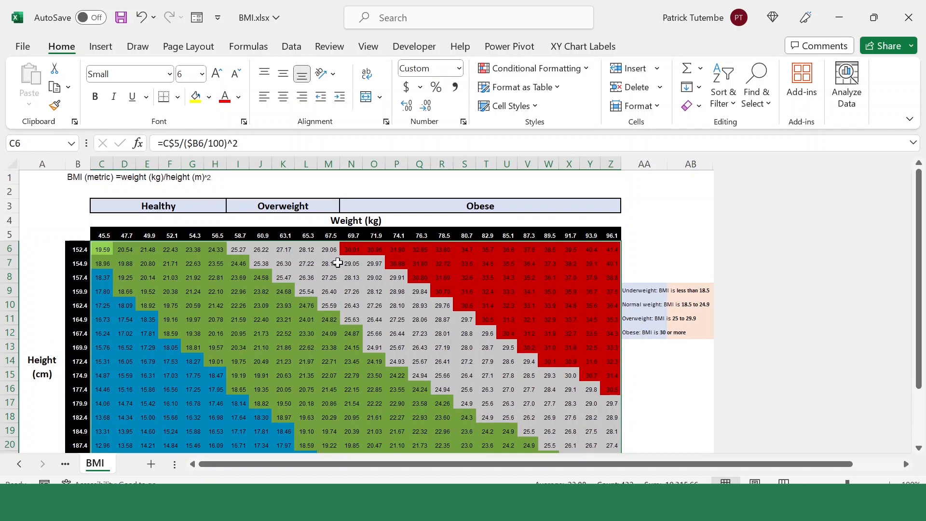